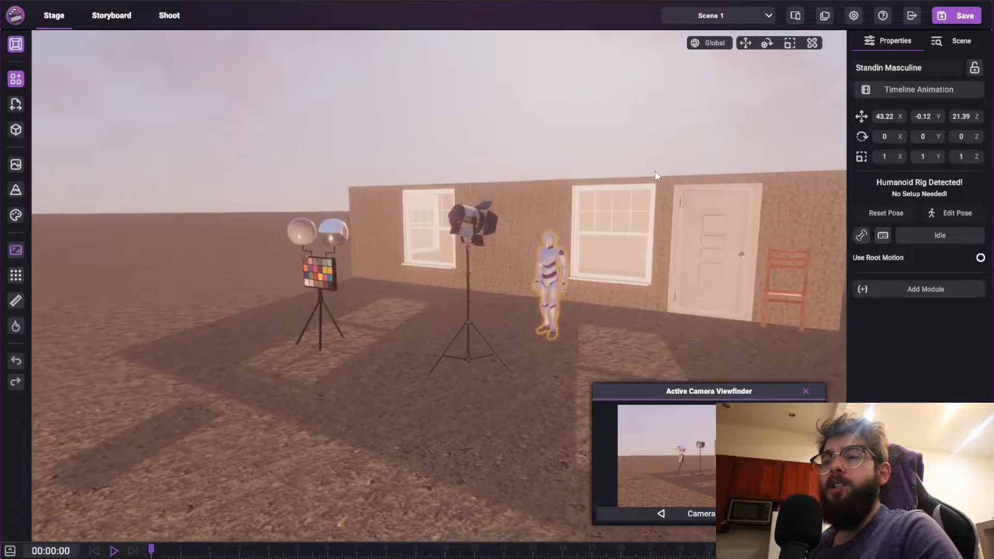
Raise the selected standin figure slightly so that its Y position is -0.07.
{"action": "key", "text": "w"}
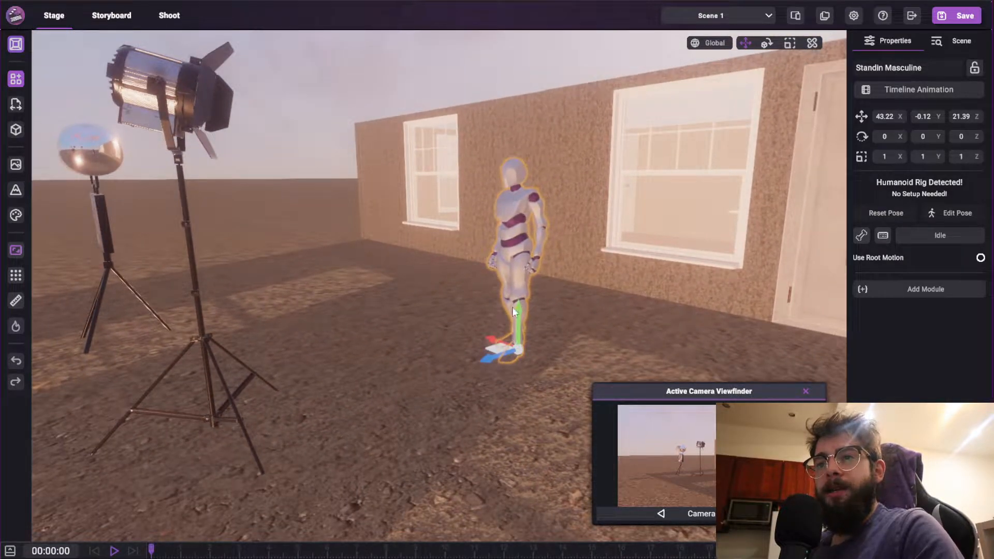
{"action": "key", "text": "w"}
{"action": "right_click_drag", "start_coordinate": [576, 255], "coordinate": [594, 236]}
{"action": "key", "text": "w"}
{"action": "key", "text": "s"}
{"action": "left_click_drag", "start_coordinate": [568, 252], "coordinate": [569, 248]}
{"action": "right_click_drag", "start_coordinate": [569, 248], "coordinate": [575, 185]}
{"action": "key", "text": "s"}
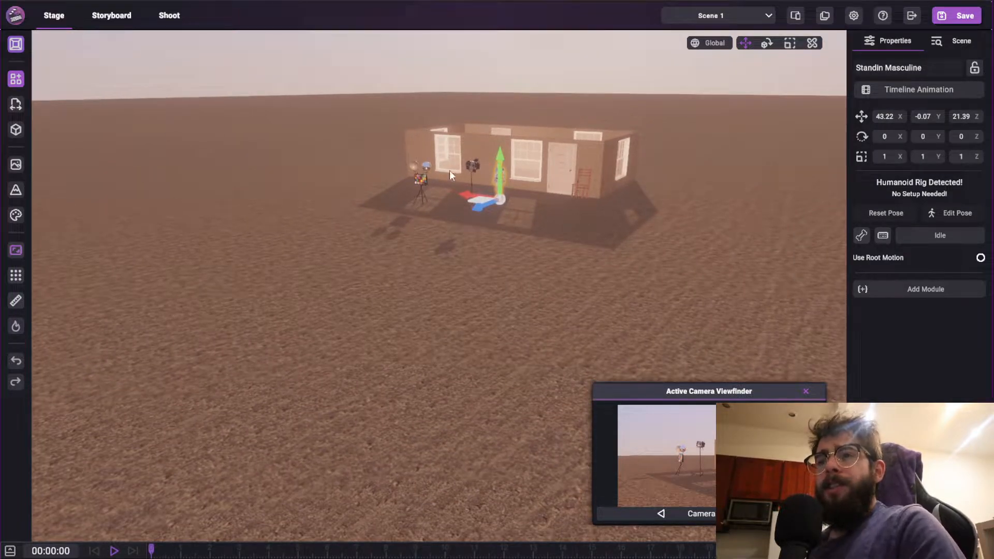
{"action": "right_click_drag", "start_coordinate": [450, 170], "coordinate": [499, 210]}
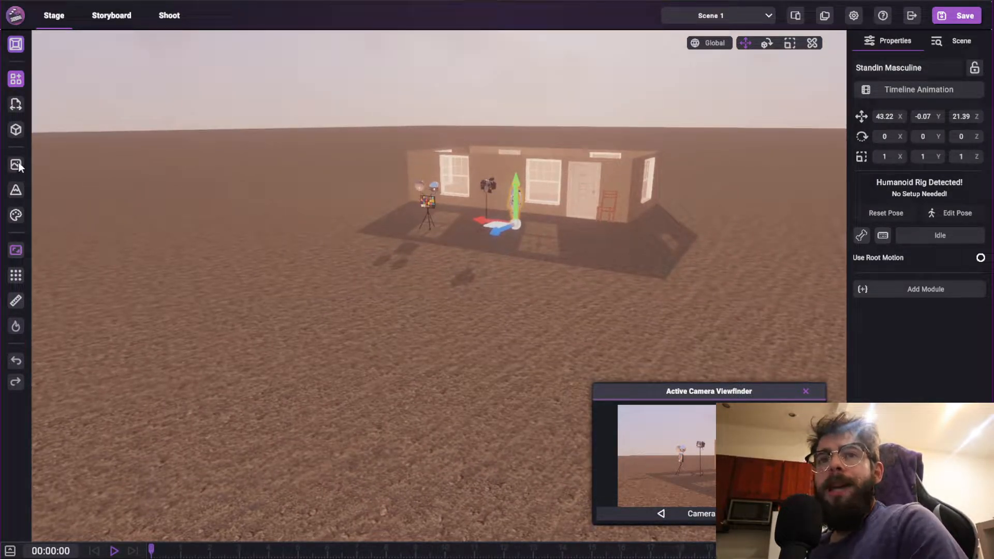
Review the scene's time, sky, fog and post-processing settings, collapse the fog section and close the visuals settings.
{"action": "left_click", "coordinate": [17, 166]}
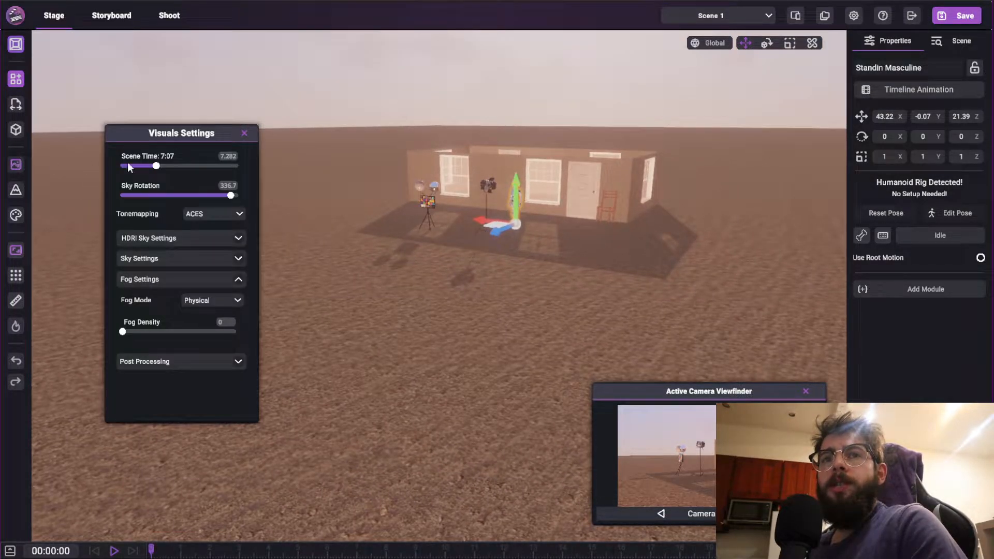
{"action": "left_click", "coordinate": [239, 279]}
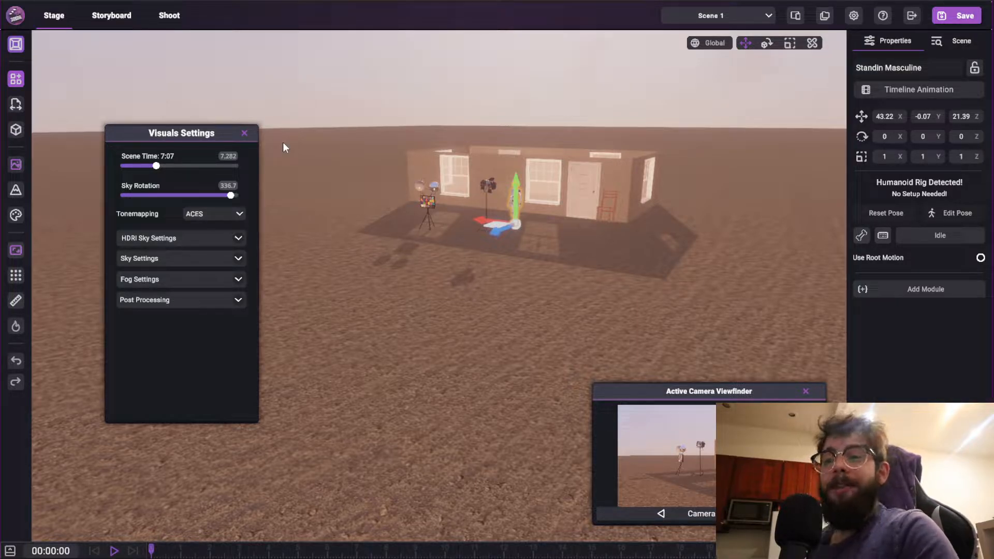
{"action": "left_click", "coordinate": [245, 134]}
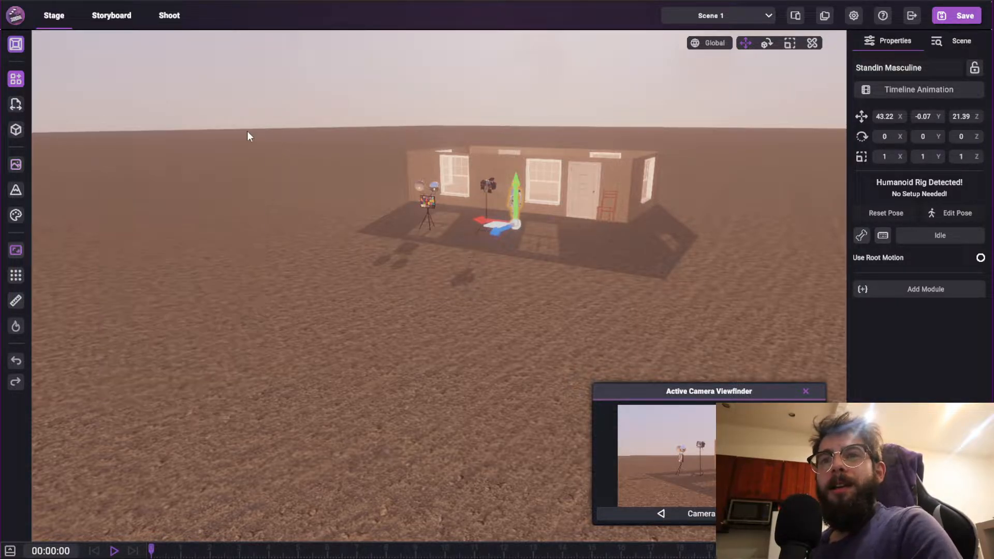
Open terrain editing and raise a lone peak in the distance with brush size 16.49 and strength 1.
{"action": "left_click", "coordinate": [16, 191]}
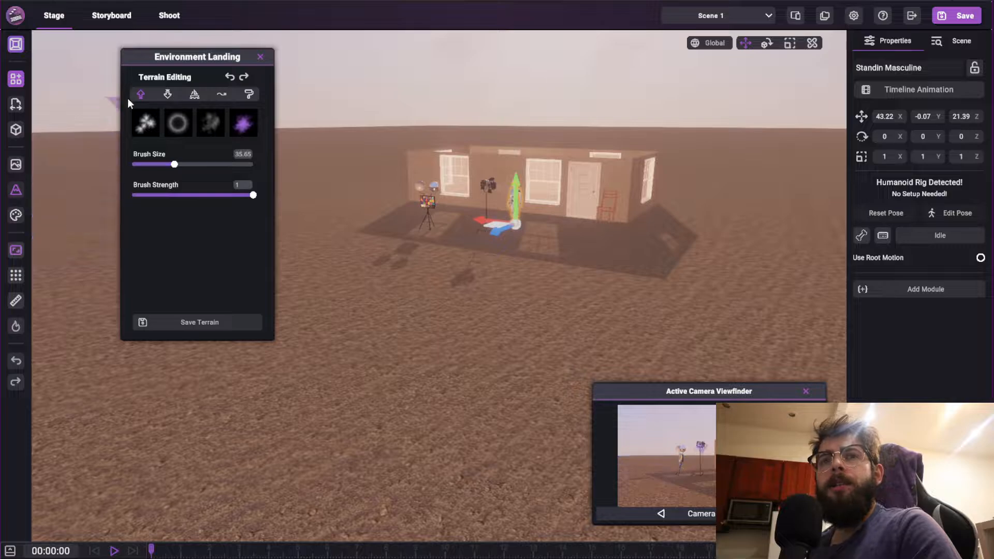
{"action": "left_click_drag", "start_coordinate": [167, 58], "coordinate": [126, 124]}
{"action": "right_click_drag", "start_coordinate": [473, 205], "coordinate": [462, 220]}
{"action": "scroll", "coordinate": [440, 225], "scroll_direction": "down", "scroll_amount": 5}
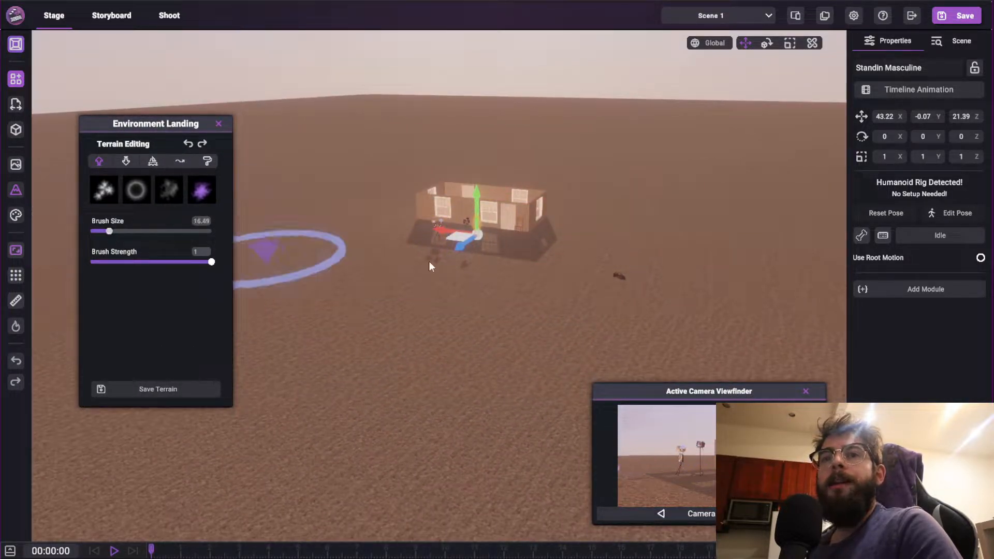
{"action": "mouse_move", "coordinate": [428, 263]}
{"action": "right_mouse_down"}
{"action": "mouse_move", "coordinate": [429, 325]}
{"action": "mouse_move", "coordinate": [495, 298]}
{"action": "mouse_move", "coordinate": [443, 284]}
{"action": "right_mouse_up"}
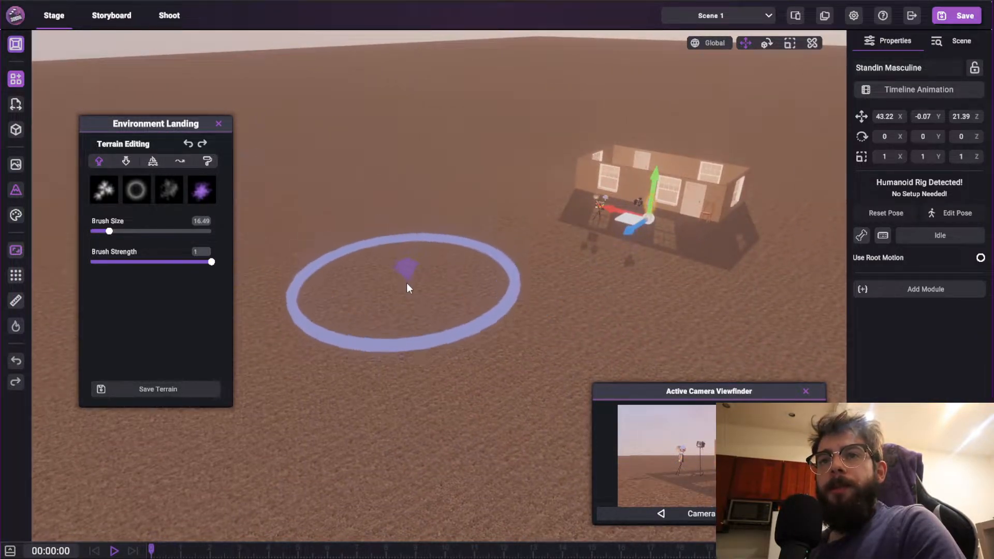
{"action": "right_click_drag", "start_coordinate": [471, 271], "coordinate": [364, 291]}
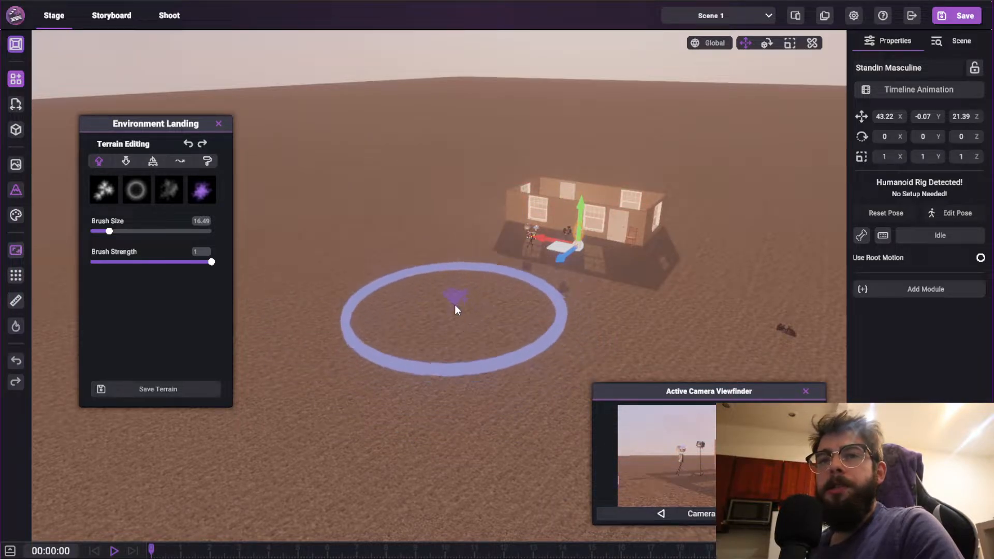
{"action": "scroll", "coordinate": [453, 302], "scroll_direction": "down", "scroll_amount": 2}
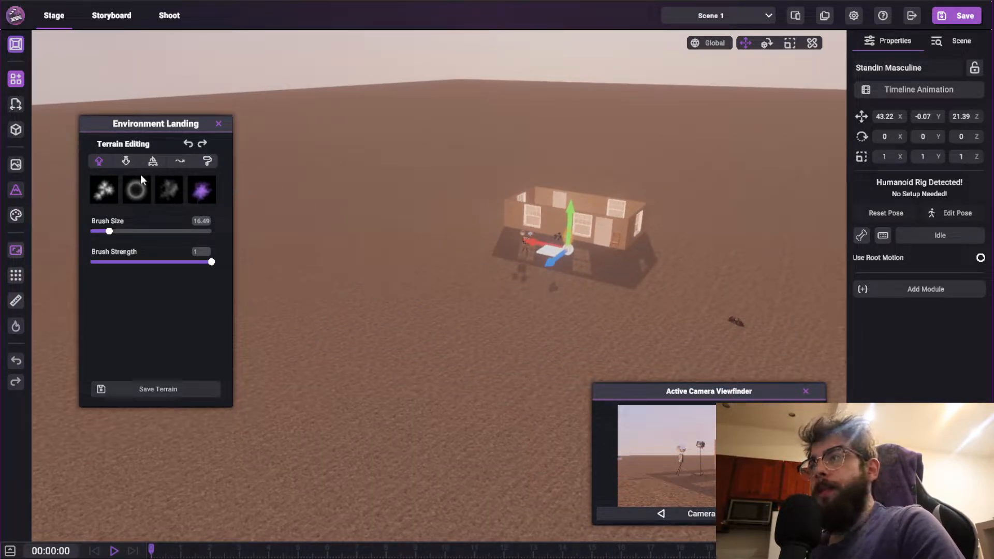
{"action": "left_click_drag", "start_coordinate": [148, 114], "coordinate": [138, 91]}
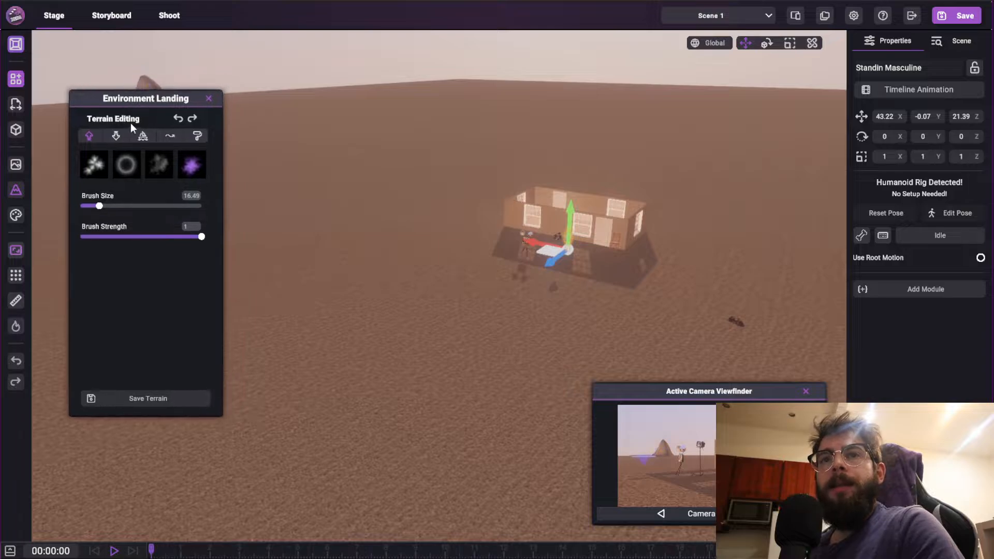
{"action": "right_click_drag", "start_coordinate": [339, 96], "coordinate": [236, 145]}
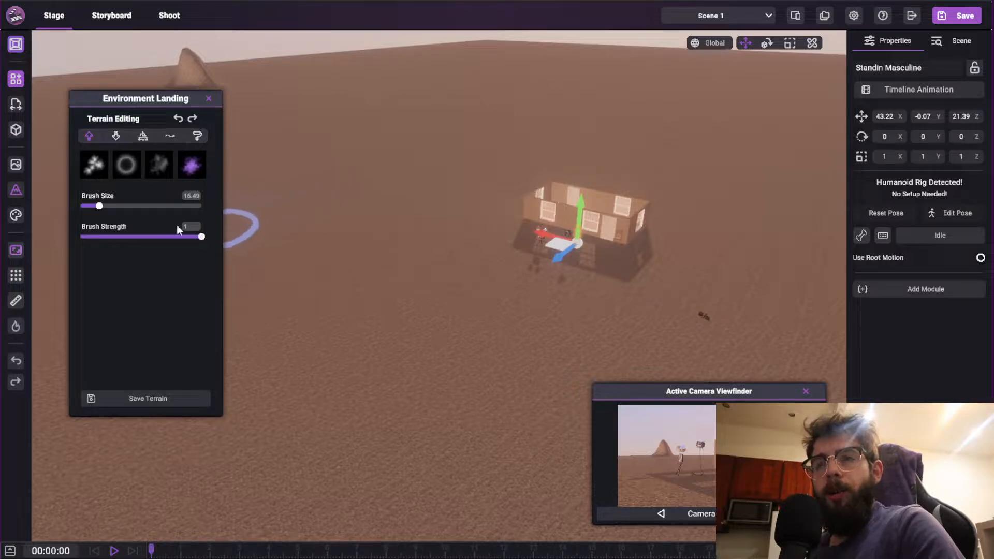
Raise a chain of rocky hills behind the house using the scattered-spots brush at size 17.45 and strength 0.537.
{"action": "left_click", "coordinate": [186, 172]}
{"action": "left_click", "coordinate": [167, 172]}
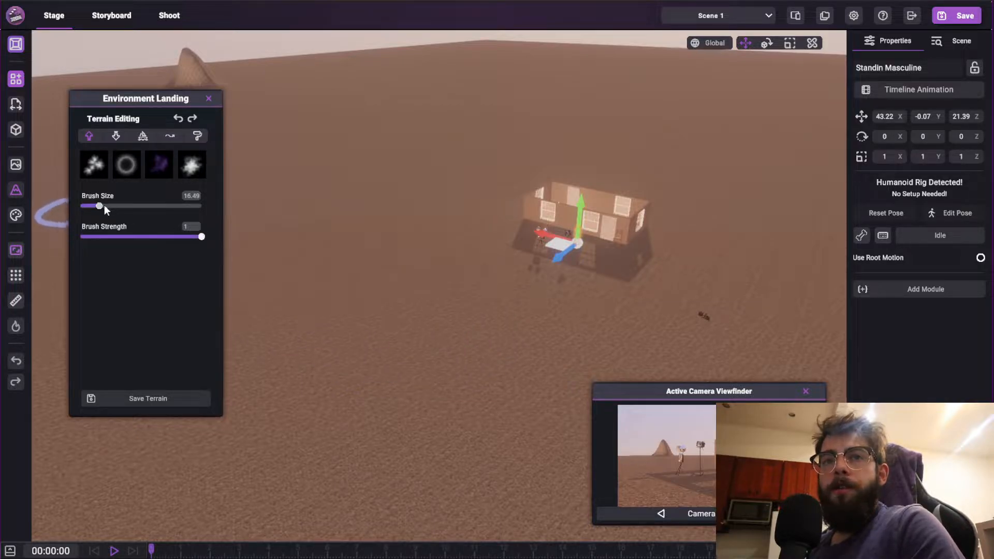
{"action": "mouse_move", "coordinate": [104, 205]}
{"action": "left_mouse_down"}
{"action": "mouse_move", "coordinate": [125, 203]}
{"action": "mouse_move", "coordinate": [117, 205]}
{"action": "left_mouse_up"}
{"action": "left_click_drag", "start_coordinate": [148, 234], "coordinate": [96, 233]}
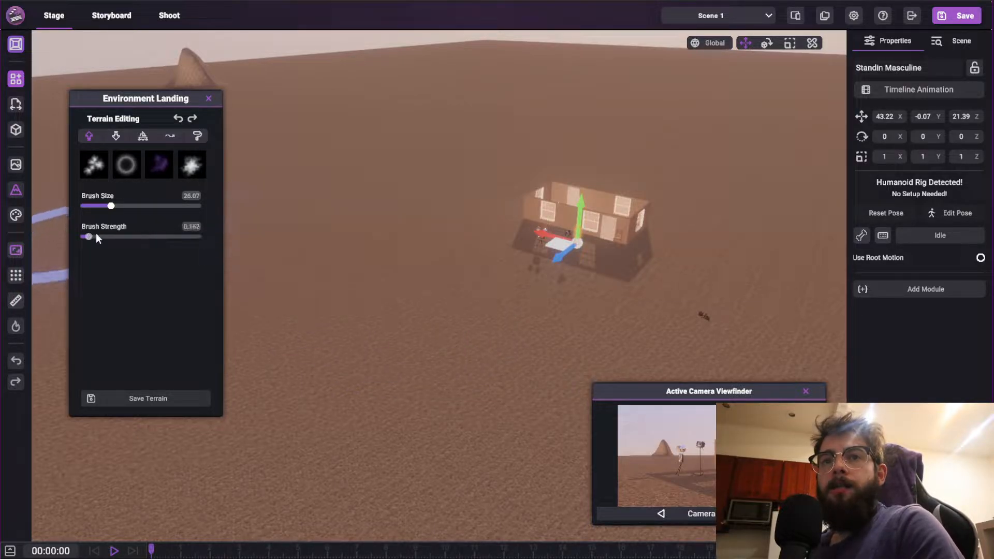
{"action": "mouse_move", "coordinate": [398, 233]}
{"action": "right_mouse_down"}
{"action": "mouse_move", "coordinate": [347, 245]}
{"action": "mouse_move", "coordinate": [192, 220]}
{"action": "right_mouse_up"}
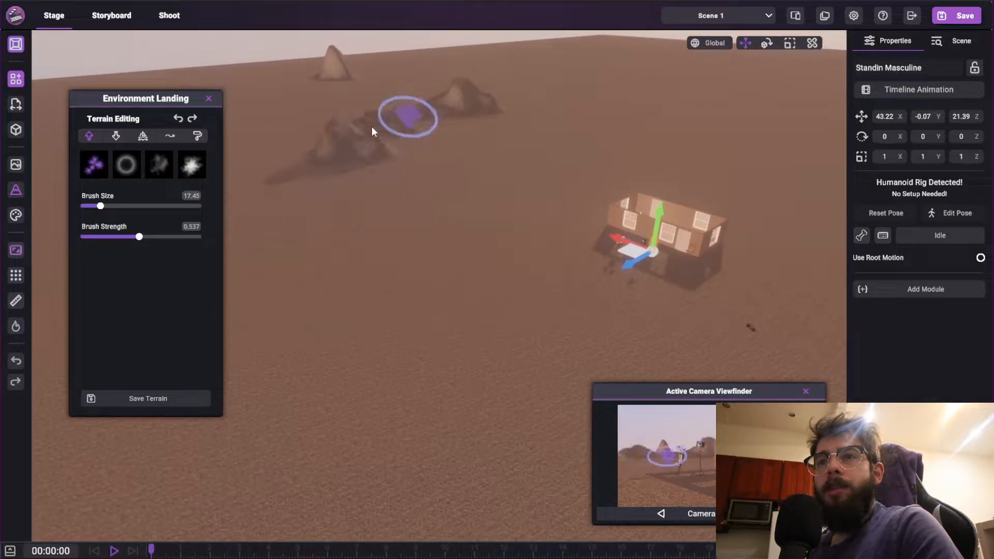
{"action": "left_click_drag", "start_coordinate": [372, 126], "coordinate": [490, 89]}
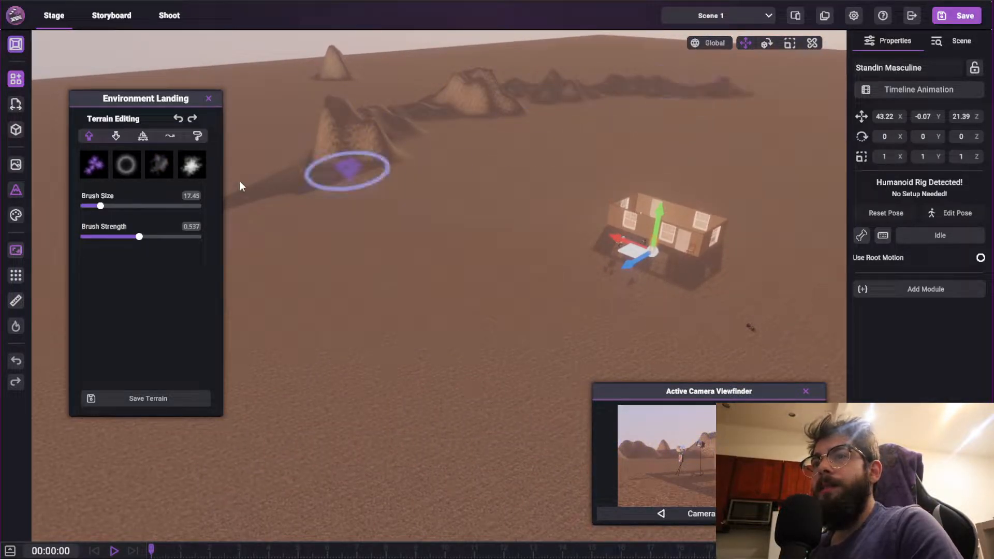
Raise a crater-shaped mound in front of the hills using the ring brush at size 17.45.
{"action": "left_click", "coordinate": [123, 169]}
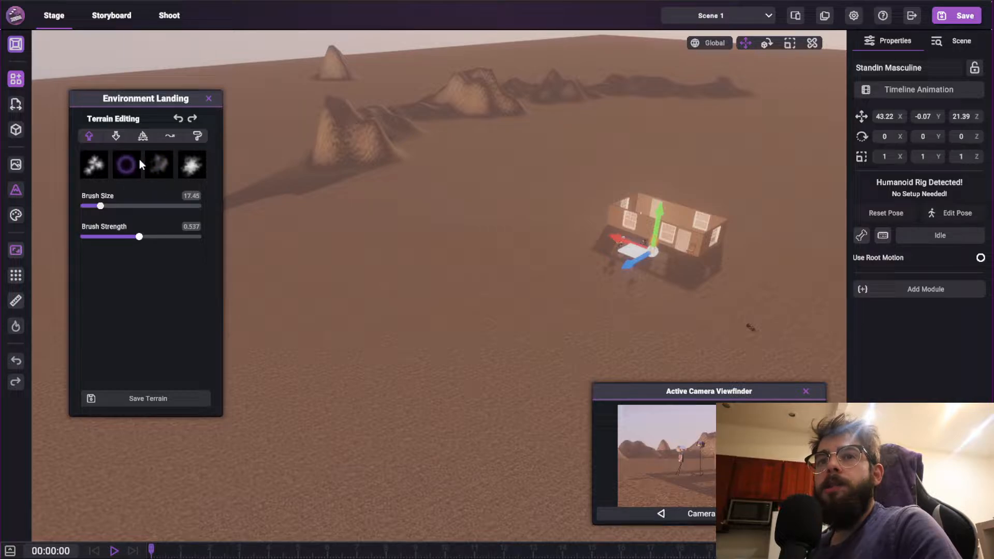
{"action": "left_click", "coordinate": [381, 213]}
{"action": "mouse_move", "coordinate": [382, 213]}
{"action": "right_mouse_down"}
{"action": "mouse_move", "coordinate": [471, 283]}
{"action": "mouse_move", "coordinate": [464, 314]}
{"action": "mouse_move", "coordinate": [560, 272]}
{"action": "right_mouse_up"}
{"action": "key", "text": "w"}
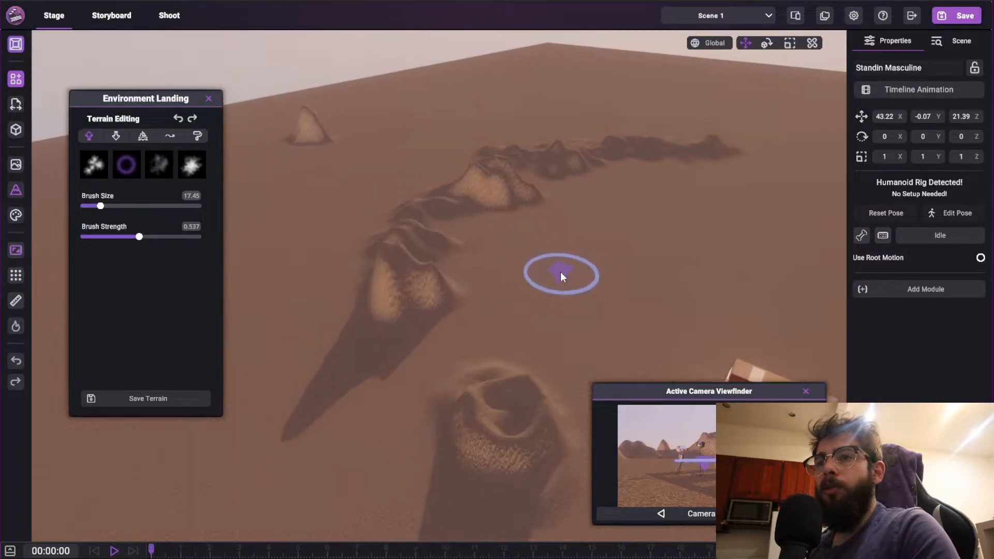
Build a wider mountain range with the faint cloudy brush at size 47.15 and move the camera viewfinder clear of the webcam.
{"action": "mouse_move", "coordinate": [260, 177]}
{"action": "left_mouse_down"}
{"action": "mouse_move", "coordinate": [495, 186]}
{"action": "mouse_move", "coordinate": [567, 147]}
{"action": "left_mouse_up"}
{"action": "mouse_move", "coordinate": [660, 154]}
{"action": "left_mouse_down"}
{"action": "mouse_move", "coordinate": [501, 157]}
{"action": "mouse_move", "coordinate": [298, 193]}
{"action": "mouse_move", "coordinate": [650, 160]}
{"action": "mouse_move", "coordinate": [315, 155]}
{"action": "mouse_move", "coordinate": [397, 162]}
{"action": "left_mouse_up"}
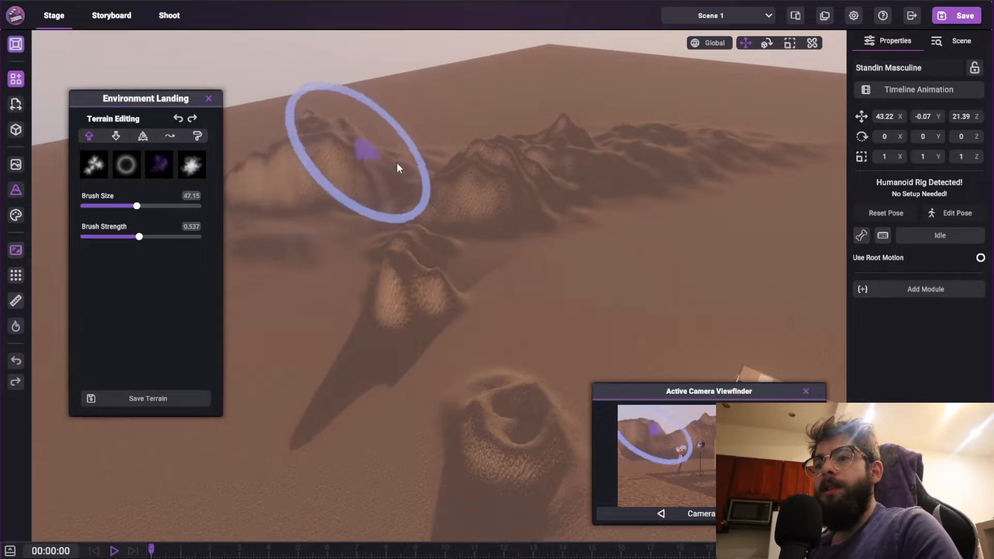
{"action": "mouse_move", "coordinate": [745, 391]}
{"action": "left_mouse_down"}
{"action": "mouse_move", "coordinate": [663, 344]}
{"action": "mouse_move", "coordinate": [490, 282]}
{"action": "left_mouse_up"}
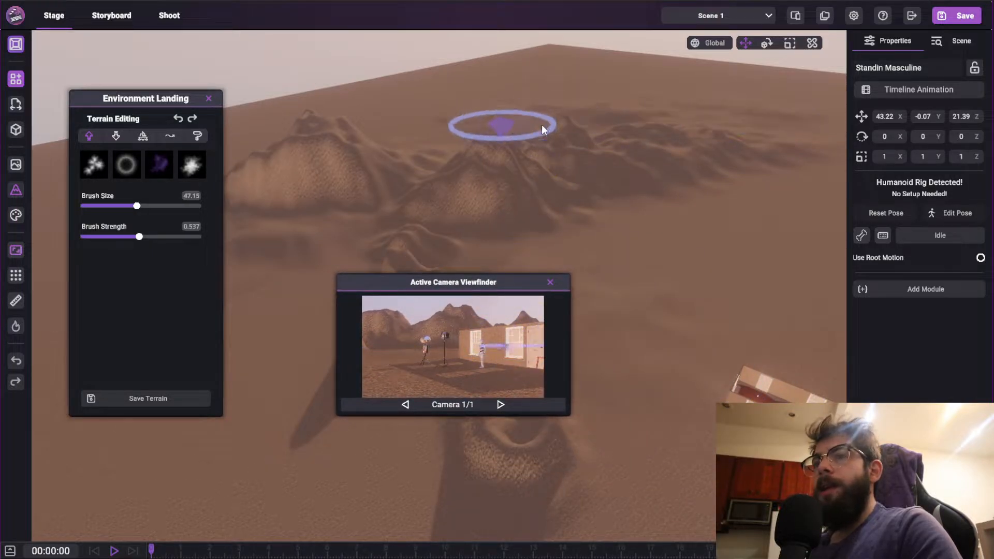
Raise taller peaks along the mountain range using the bright burst brush at size 47.15 and strength 0.537.
{"action": "left_click", "coordinate": [191, 170]}
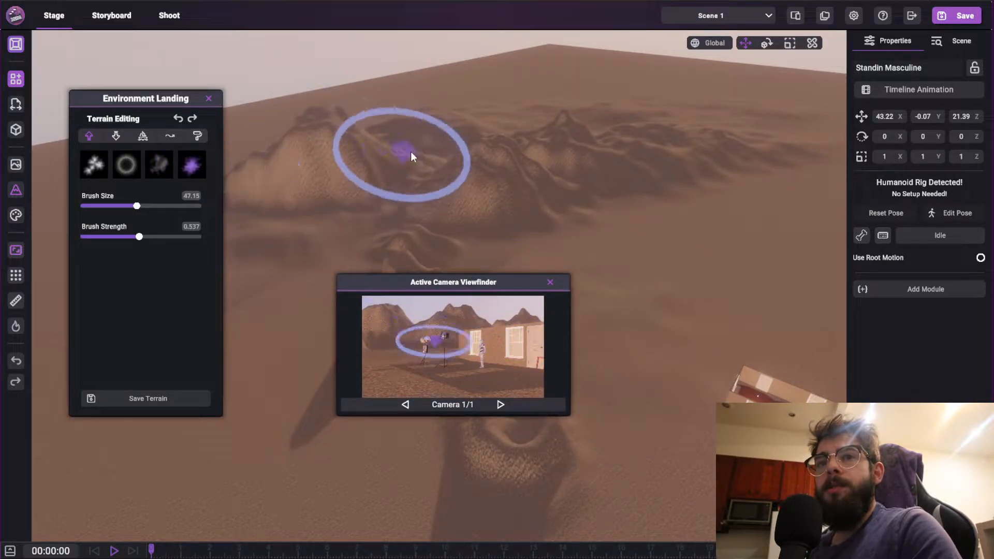
{"action": "mouse_move", "coordinate": [411, 154]}
{"action": "left_mouse_down"}
{"action": "mouse_move", "coordinate": [583, 115]}
{"action": "mouse_move", "coordinate": [347, 118]}
{"action": "mouse_move", "coordinate": [791, 129]}
{"action": "mouse_move", "coordinate": [750, 139]}
{"action": "left_mouse_up"}
{"action": "mouse_move", "coordinate": [750, 139]}
{"action": "right_mouse_down"}
{"action": "mouse_move", "coordinate": [701, 88]}
{"action": "mouse_move", "coordinate": [727, 125]}
{"action": "right_mouse_up"}
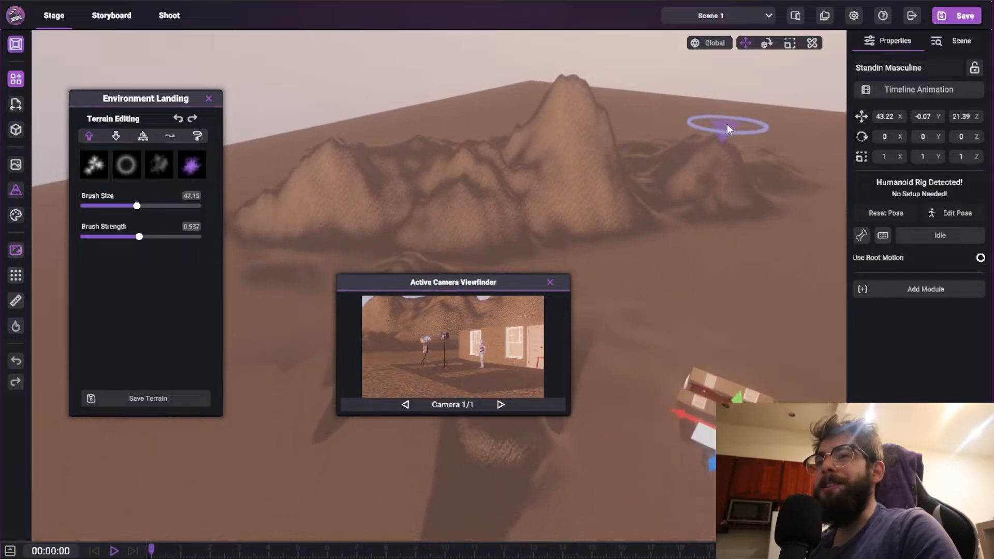
Set the fog density to 4.096 and the scene time to 7.162, keeping the sky rotation at 336.7.
{"action": "left_click", "coordinate": [16, 166]}
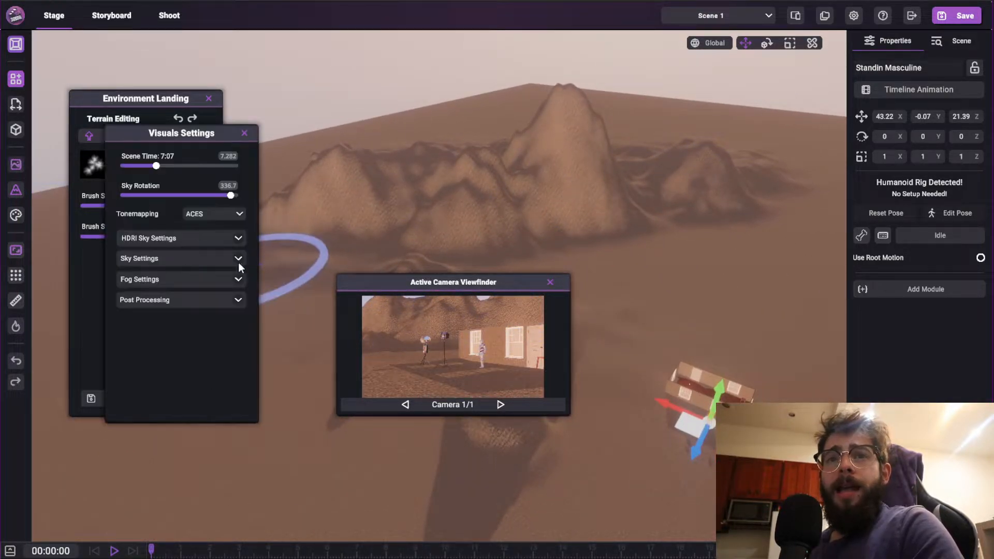
{"action": "left_click", "coordinate": [236, 281]}
{"action": "left_click_drag", "start_coordinate": [123, 332], "coordinate": [169, 332]}
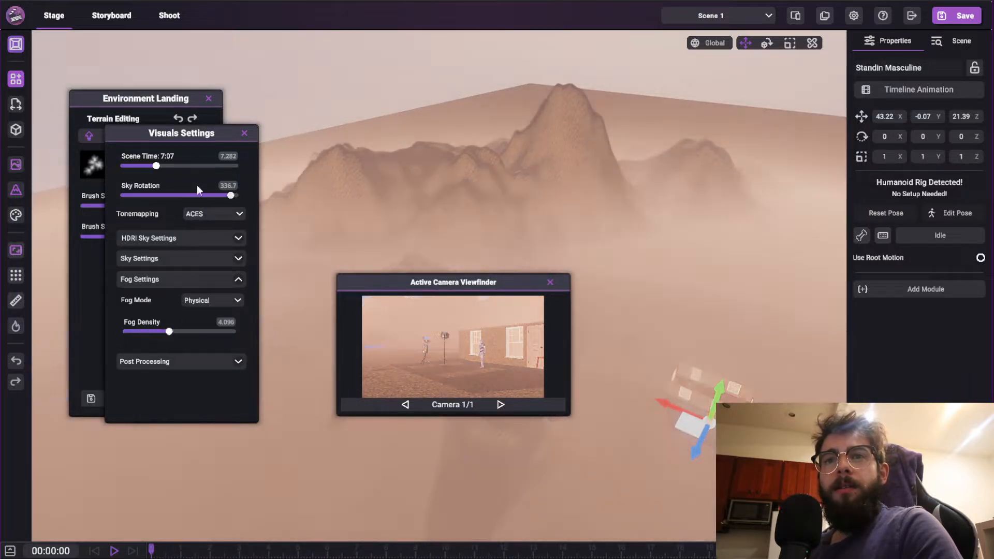
{"action": "left_click_drag", "start_coordinate": [159, 166], "coordinate": [156, 169]}
{"action": "mouse_move", "coordinate": [215, 197]}
{"action": "left_mouse_down"}
{"action": "mouse_move", "coordinate": [195, 198]}
{"action": "mouse_move", "coordinate": [230, 193]}
{"action": "left_mouse_up"}
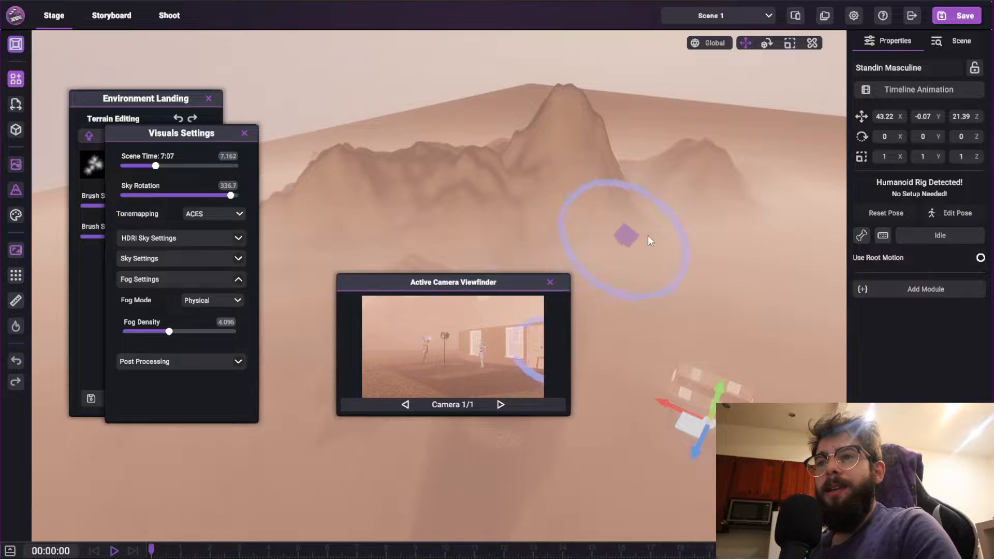
Reduce the fog density and shift the scene time into bright daylight, closing the visuals settings.
{"action": "right_click_drag", "start_coordinate": [651, 241], "coordinate": [663, 87]}
{"action": "key", "text": "w"}
{"action": "key", "text": "d"}
{"action": "left_click_drag", "start_coordinate": [169, 331], "coordinate": [110, 342]}
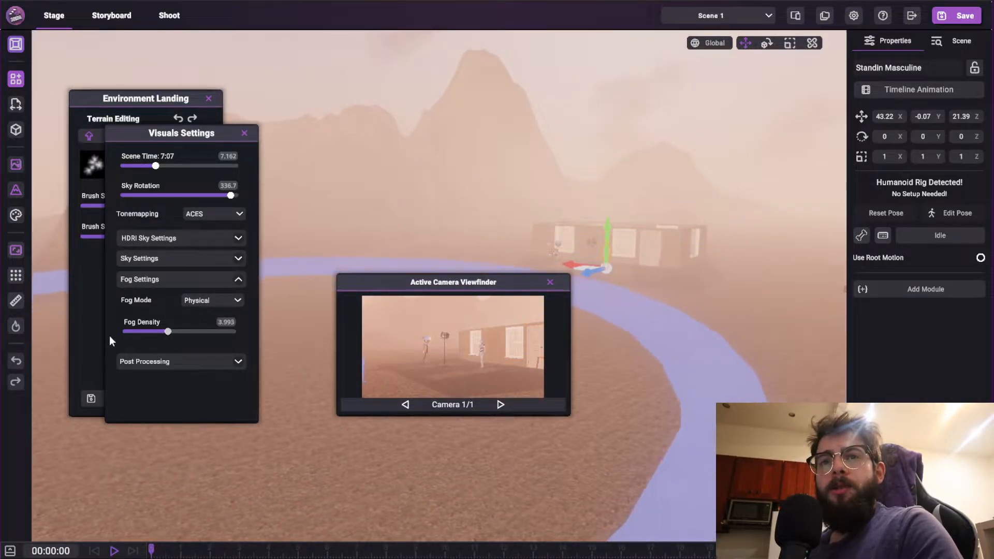
{"action": "left_click", "coordinate": [168, 167]}
{"action": "left_click", "coordinate": [245, 133]}
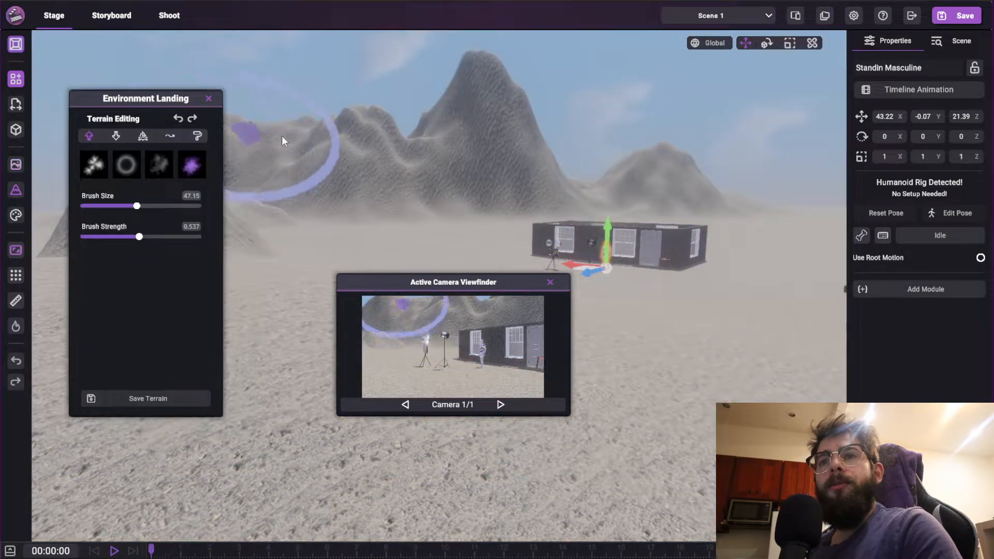
Flatten the mountains with the terrain lowering tool at brush size 92.67 and strength 0.537.
{"action": "key", "text": "s"}
{"action": "right_click_drag", "start_coordinate": [357, 139], "coordinate": [406, 231]}
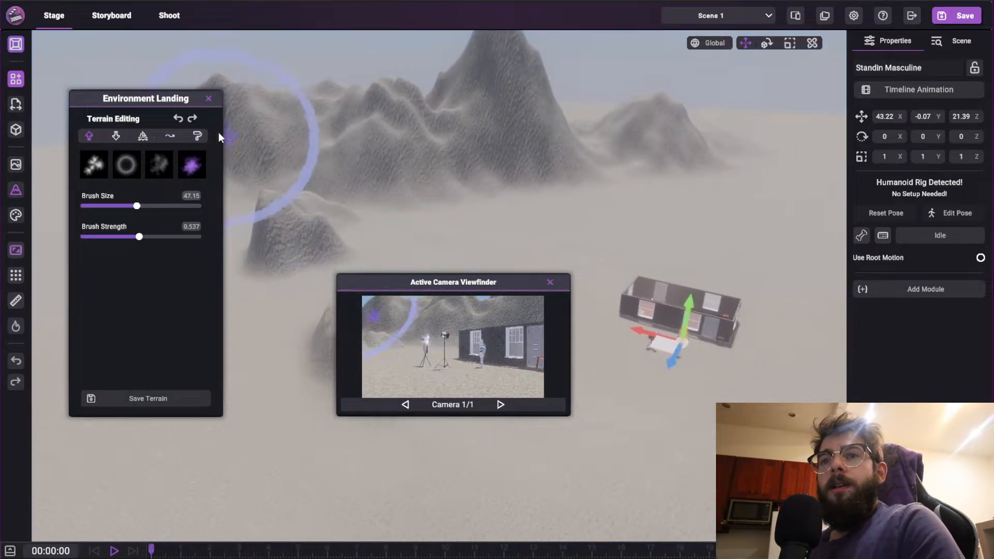
{"action": "left_click", "coordinate": [119, 137]}
{"action": "mouse_move", "coordinate": [467, 163]}
{"action": "right_mouse_down"}
{"action": "mouse_move", "coordinate": [421, 190]}
{"action": "mouse_move", "coordinate": [439, 181]}
{"action": "right_mouse_up"}
{"action": "key", "text": "s"}
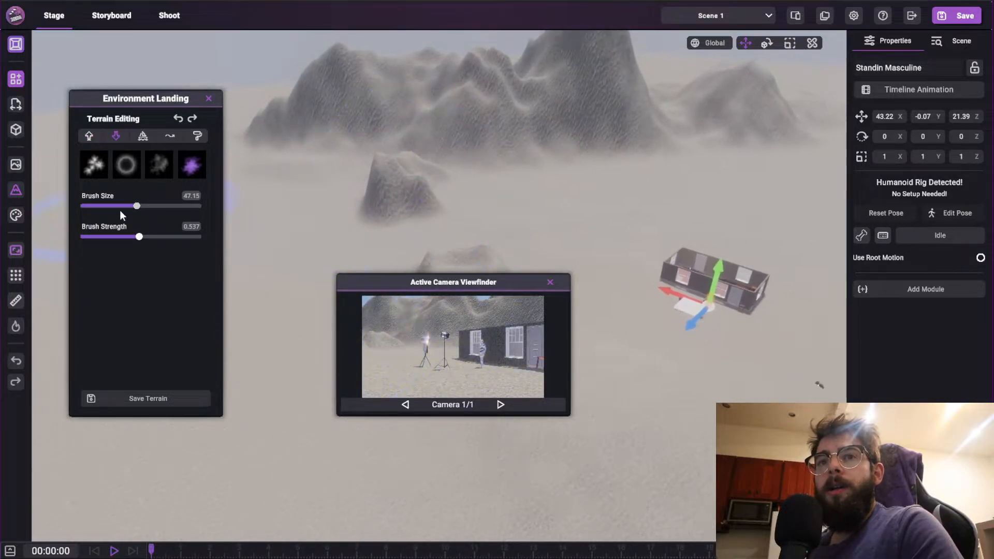
{"action": "left_click_drag", "start_coordinate": [138, 205], "coordinate": [193, 205]}
{"action": "mouse_move", "coordinate": [413, 192]}
{"action": "left_mouse_down"}
{"action": "mouse_move", "coordinate": [411, 259]}
{"action": "mouse_move", "coordinate": [356, 122]}
{"action": "mouse_move", "coordinate": [470, 140]}
{"action": "mouse_move", "coordinate": [706, 126]}
{"action": "mouse_move", "coordinate": [559, 111]}
{"action": "mouse_move", "coordinate": [377, 173]}
{"action": "mouse_move", "coordinate": [592, 179]}
{"action": "left_mouse_up"}
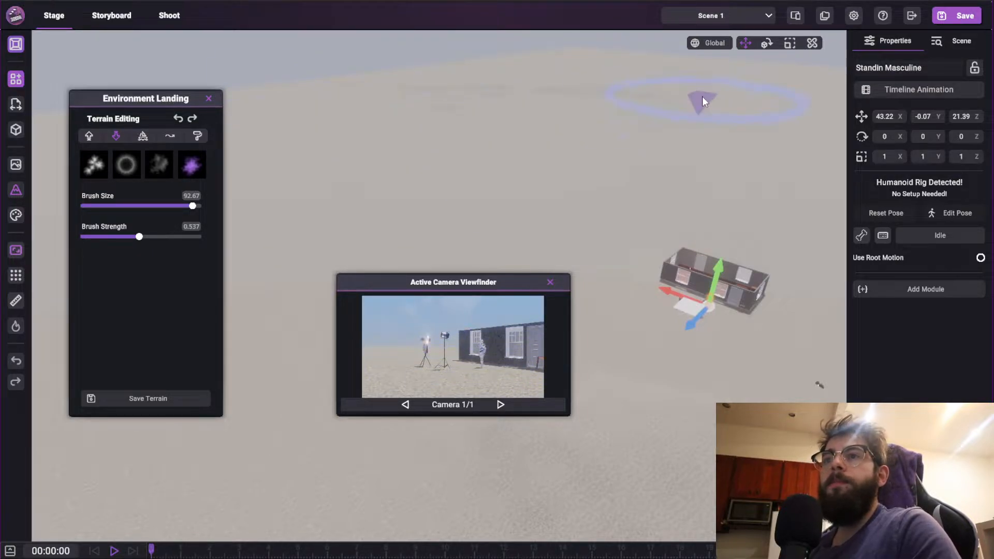
Carve a water-filled lake beside the house using brush size 16.97 and extend it with a narrow channel at size 4.515.
{"action": "mouse_move", "coordinate": [721, 181]}
{"action": "right_mouse_down"}
{"action": "mouse_move", "coordinate": [750, 194]}
{"action": "mouse_move", "coordinate": [777, 188]}
{"action": "mouse_move", "coordinate": [759, 126]}
{"action": "right_mouse_up"}
{"action": "key", "text": "w"}
{"action": "mouse_move", "coordinate": [759, 383]}
{"action": "right_mouse_down"}
{"action": "mouse_move", "coordinate": [681, 348]}
{"action": "mouse_move", "coordinate": [511, 212]}
{"action": "right_mouse_up"}
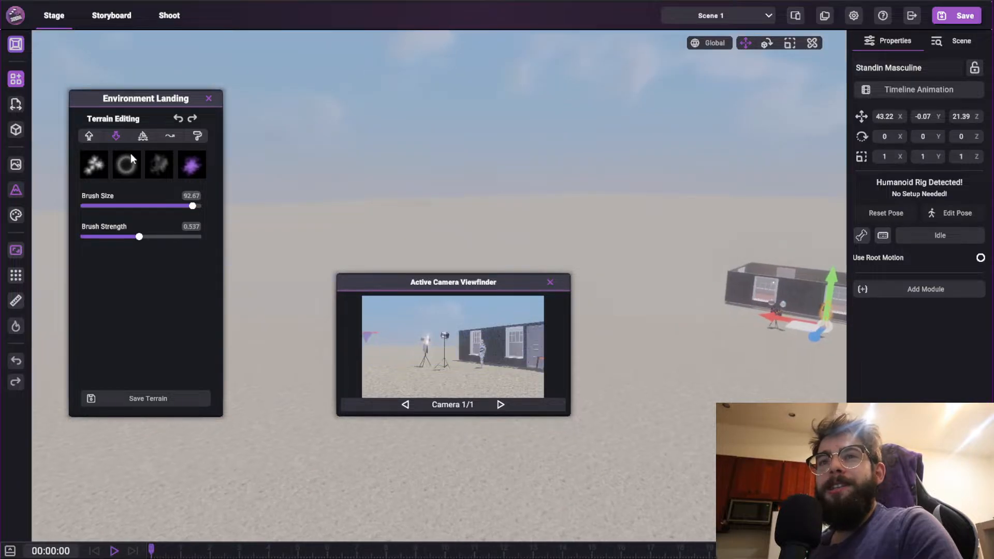
{"action": "left_click", "coordinate": [143, 136]}
{"action": "right_click_drag", "start_coordinate": [507, 171], "coordinate": [543, 231]}
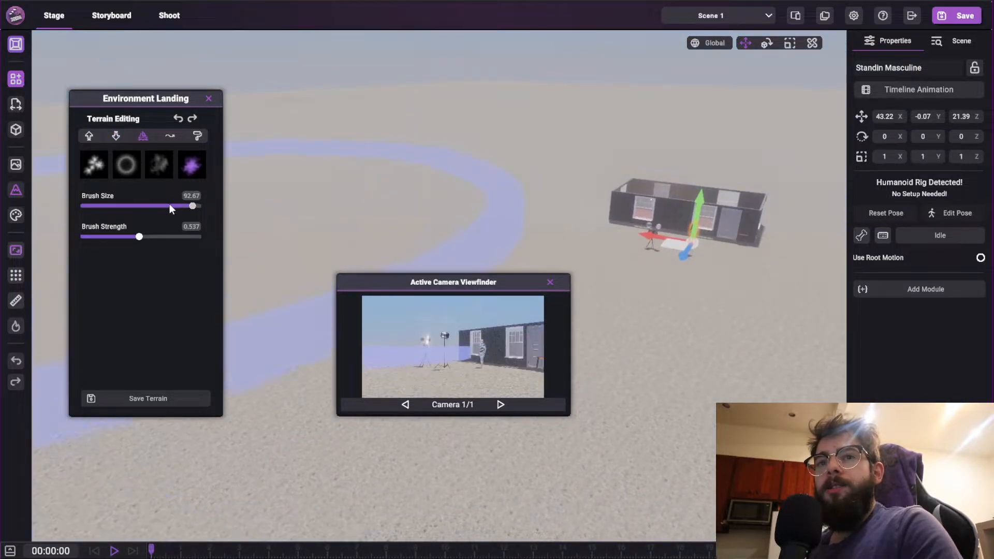
{"action": "right_click_drag", "start_coordinate": [414, 140], "coordinate": [381, 191]}
{"action": "key", "text": "e"}
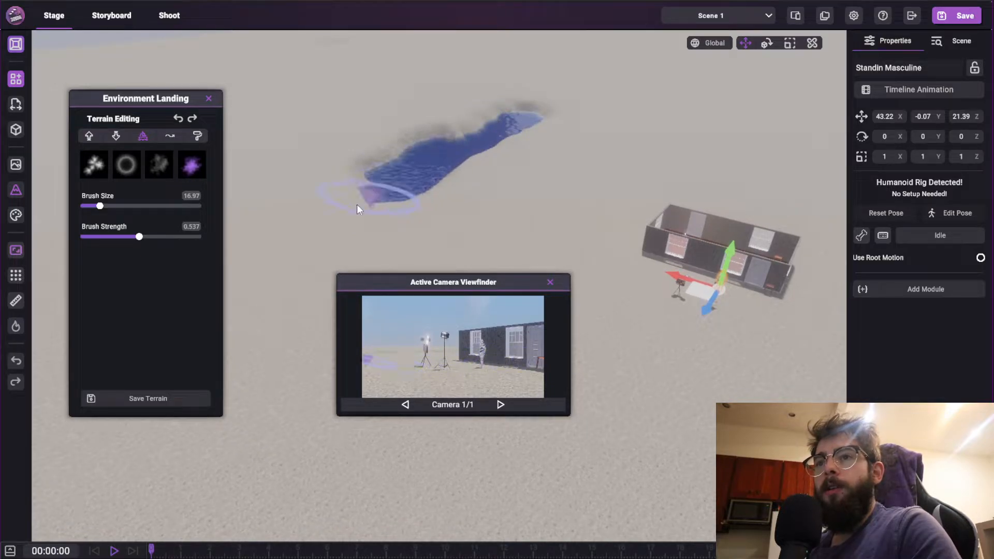
{"action": "mouse_move", "coordinate": [364, 225]}
{"action": "left_mouse_down"}
{"action": "mouse_move", "coordinate": [385, 184]}
{"action": "mouse_move", "coordinate": [493, 193]}
{"action": "mouse_move", "coordinate": [306, 128]}
{"action": "mouse_move", "coordinate": [390, 154]}
{"action": "left_mouse_up"}
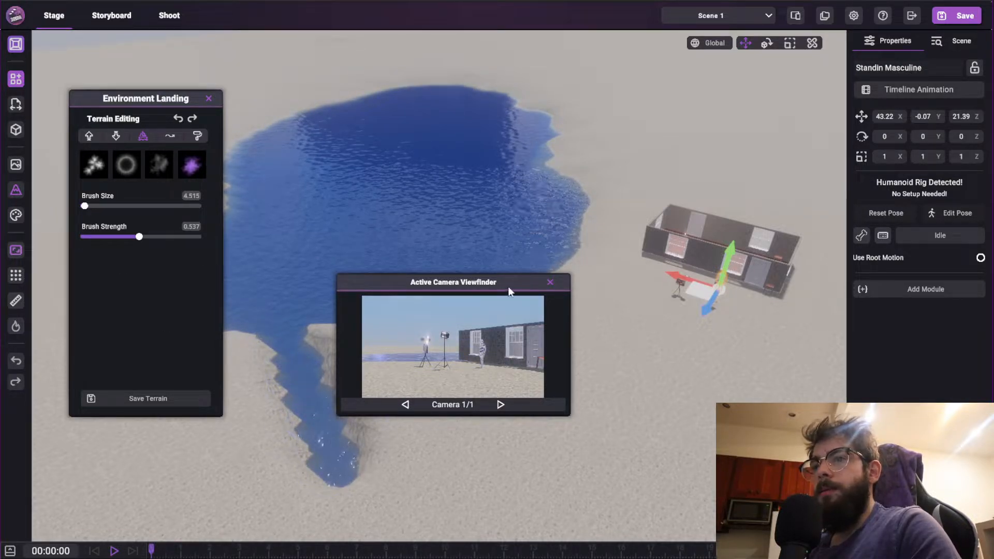
Carve a second narrow channel out of the lake on the house's side with brush size 4.515, moving the camera viewfinder out of the way.
{"action": "left_click_drag", "start_coordinate": [508, 288], "coordinate": [436, 356]}
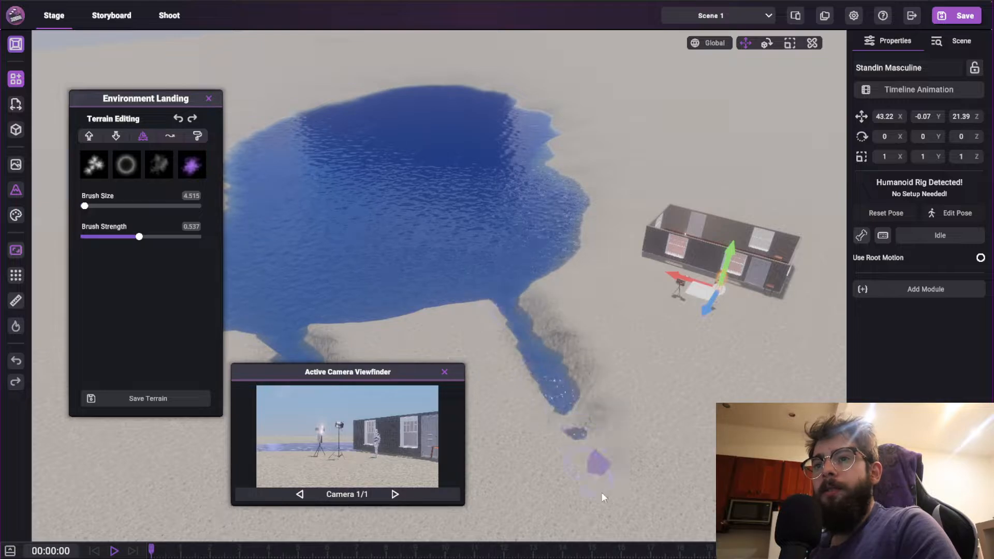
{"action": "mouse_move", "coordinate": [603, 497]}
{"action": "left_mouse_down"}
{"action": "mouse_move", "coordinate": [590, 444]}
{"action": "mouse_move", "coordinate": [624, 490]}
{"action": "left_mouse_up"}
{"action": "right_click_drag", "start_coordinate": [558, 243], "coordinate": [565, 96]}
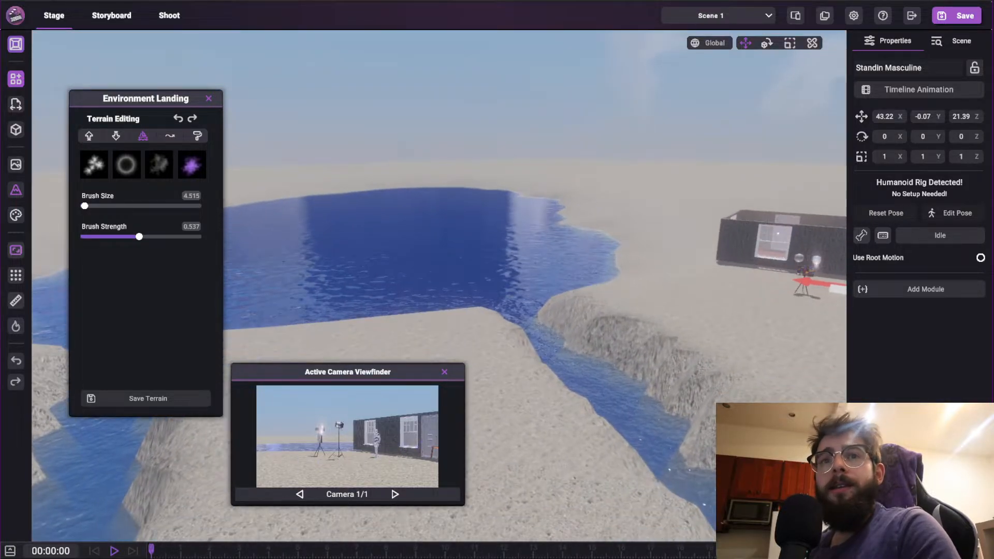
Set the scene time to 7.043 and the sky rotation to 204.1, and close the visuals settings.
{"action": "left_click", "coordinate": [16, 166]}
{"action": "left_click_drag", "start_coordinate": [172, 165], "coordinate": [154, 166]}
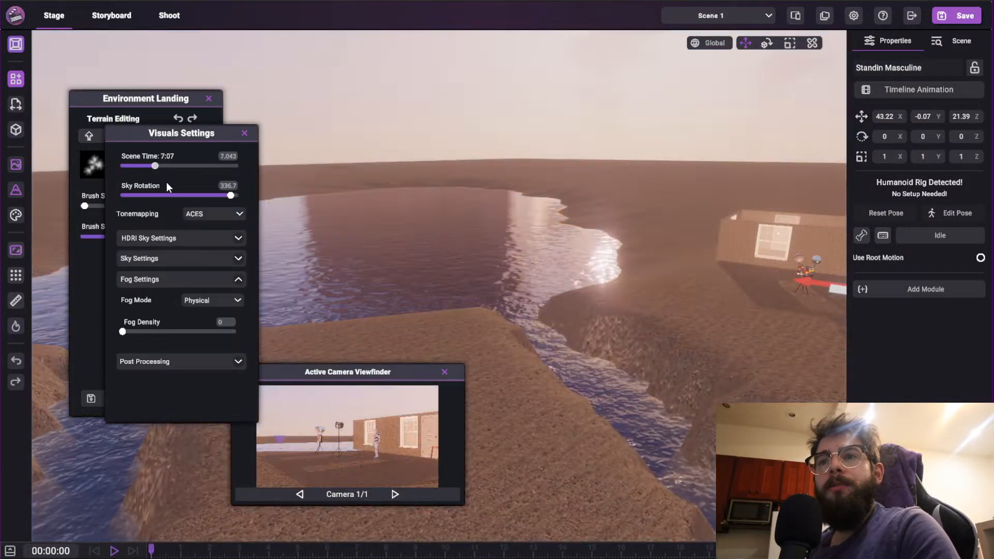
{"action": "left_click_drag", "start_coordinate": [231, 195], "coordinate": [187, 201]}
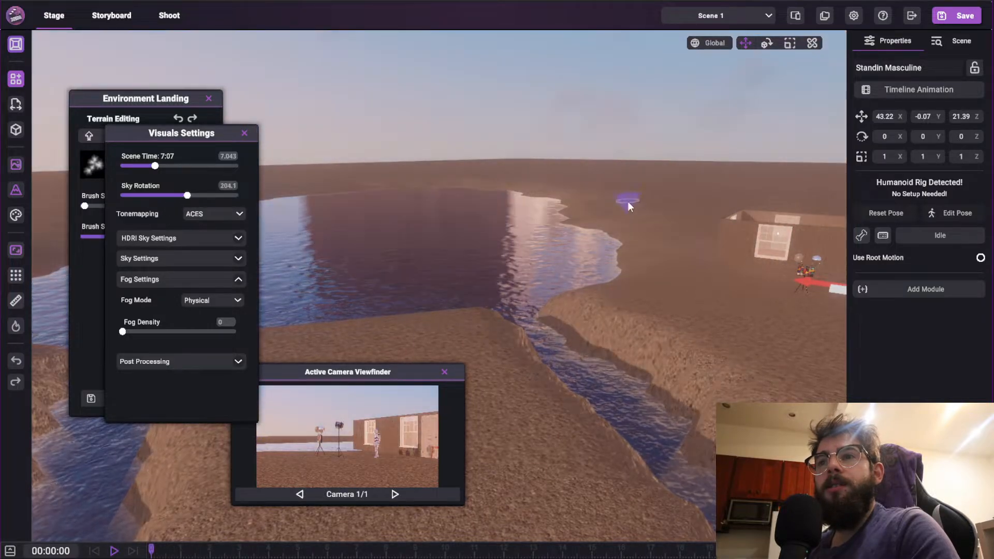
{"action": "right_click_drag", "start_coordinate": [629, 202], "coordinate": [611, 227]}
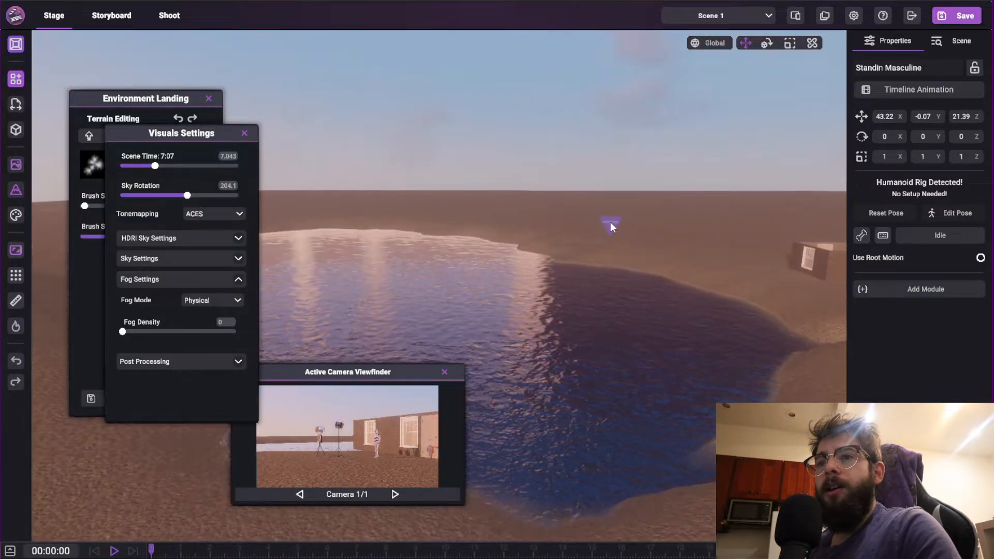
{"action": "left_click", "coordinate": [244, 133]}
Raise a mountain between the lake and the house using the ring brush at size 47.63 and strength 0.537.
{"action": "right_click_drag", "start_coordinate": [543, 432], "coordinate": [296, 314]}
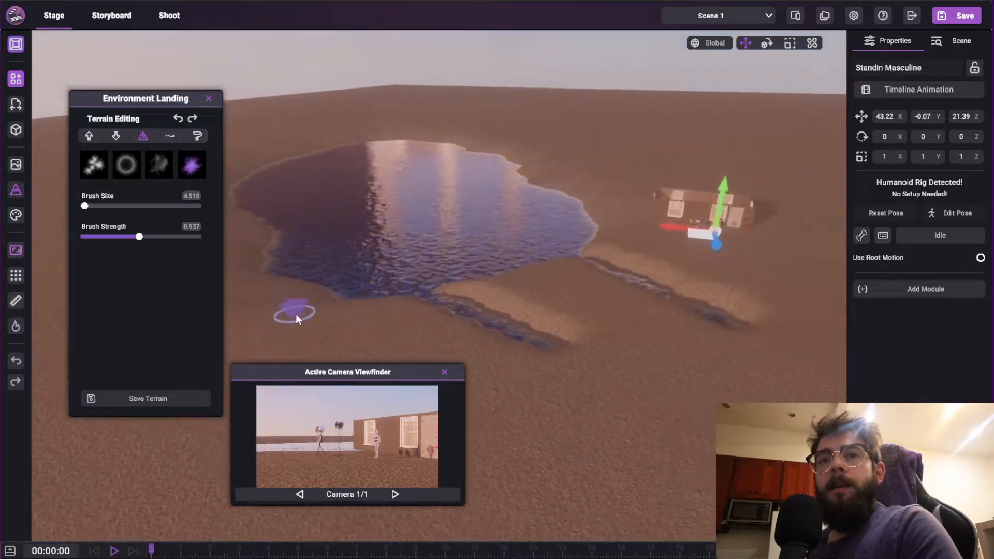
{"action": "left_click", "coordinate": [169, 136]}
{"action": "right_click_drag", "start_coordinate": [602, 291], "coordinate": [598, 331]}
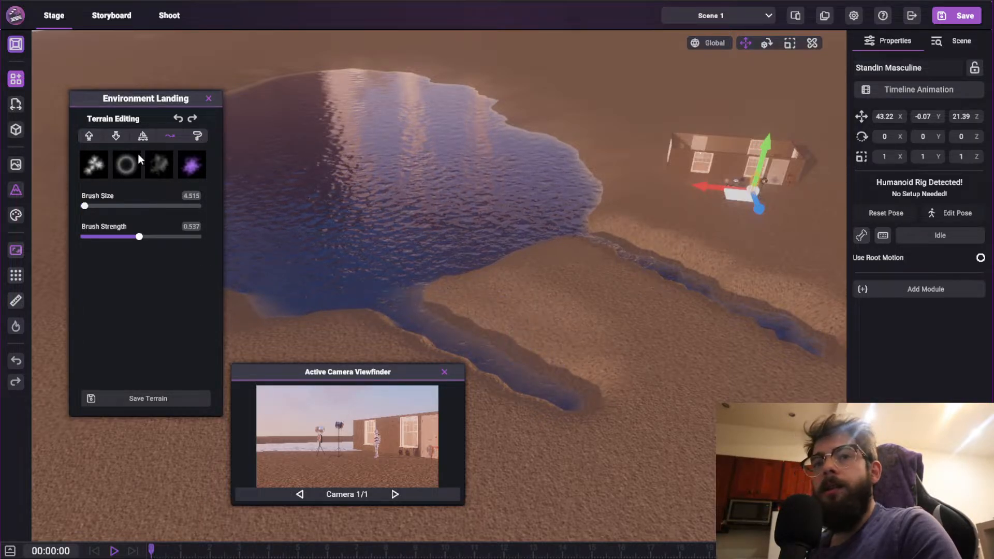
{"action": "left_click", "coordinate": [138, 205]}
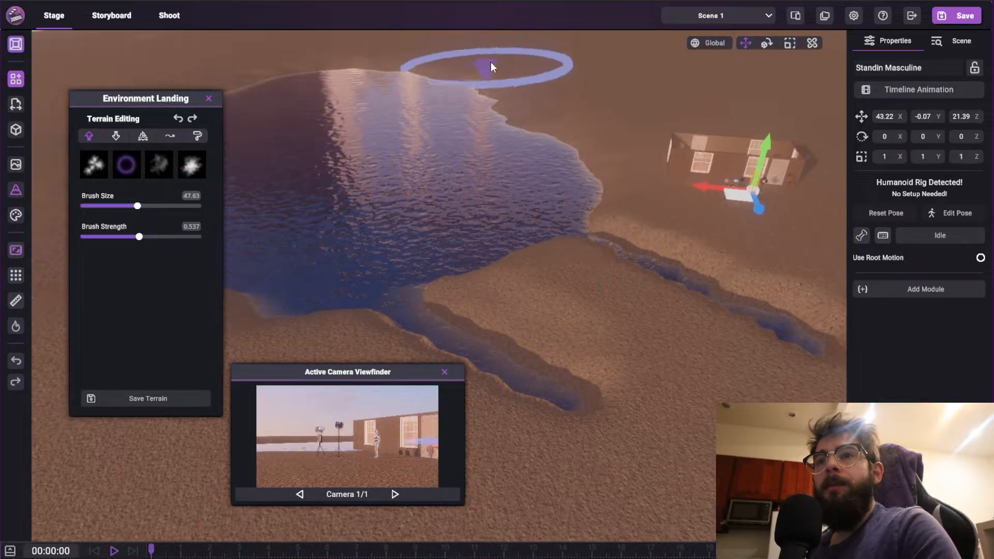
{"action": "right_click_drag", "start_coordinate": [549, 53], "coordinate": [543, 33]}
{"action": "mouse_move", "coordinate": [595, 134]}
{"action": "left_mouse_down"}
{"action": "mouse_move", "coordinate": [577, 114]}
{"action": "mouse_move", "coordinate": [605, 155]}
{"action": "left_mouse_up"}
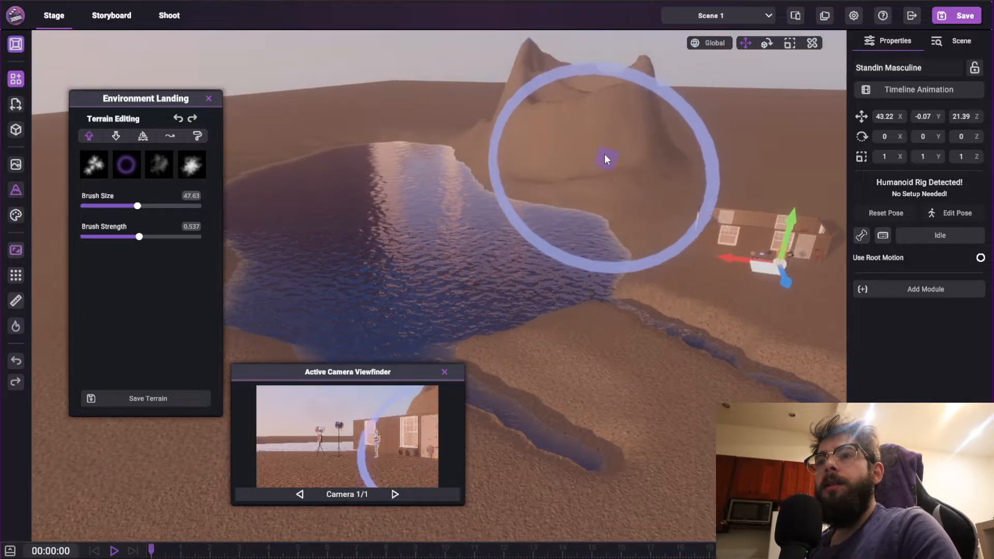
Smooth the jagged peaks of the new mountain with the terrain smoothing tool at brush size 47.63.
{"action": "right_click_drag", "start_coordinate": [605, 155], "coordinate": [610, 130]}
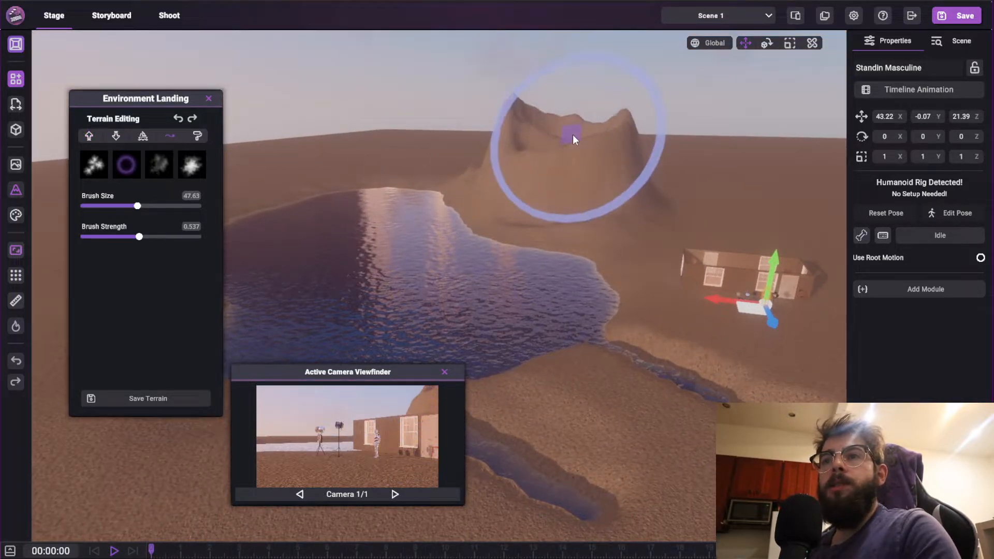
{"action": "mouse_move", "coordinate": [573, 135]}
{"action": "left_mouse_down"}
{"action": "mouse_move", "coordinate": [523, 141]}
{"action": "mouse_move", "coordinate": [579, 146]}
{"action": "mouse_move", "coordinate": [518, 209]}
{"action": "left_mouse_up"}
{"action": "mouse_move", "coordinate": [518, 209]}
{"action": "right_mouse_down"}
{"action": "mouse_move", "coordinate": [625, 218]}
{"action": "mouse_move", "coordinate": [620, 228]}
{"action": "mouse_move", "coordinate": [760, 175]}
{"action": "mouse_move", "coordinate": [620, 228]}
{"action": "right_mouse_up"}
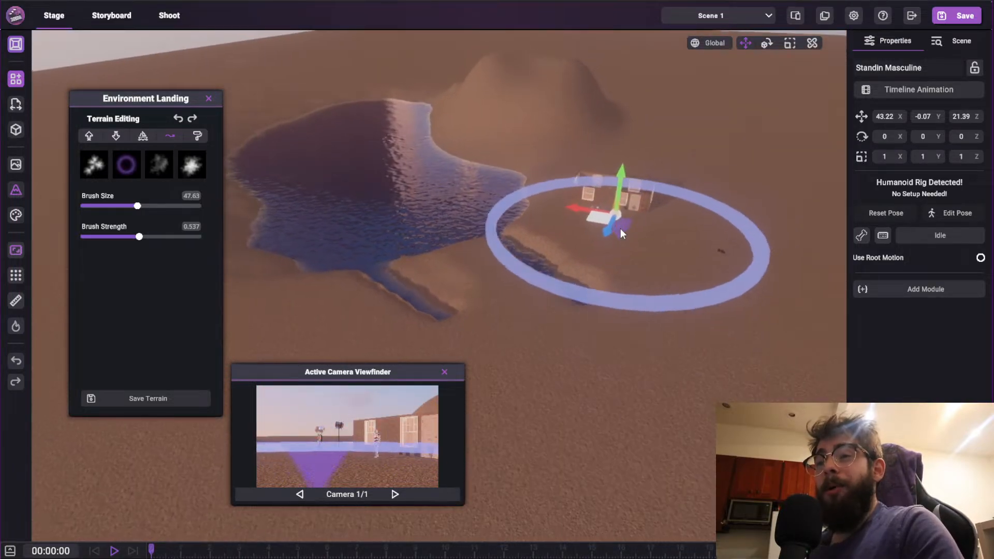
Paint the green grass texture over the ground around the channels using the scattered-spots brush at size 29.90 and strength 0.537.
{"action": "left_click", "coordinate": [198, 136]}
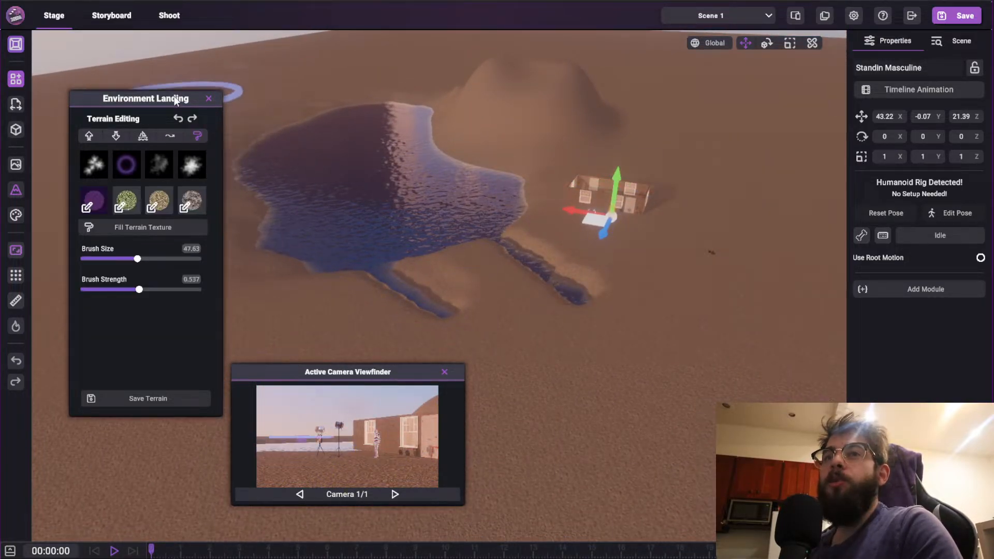
{"action": "left_click_drag", "start_coordinate": [196, 99], "coordinate": [210, 103]}
{"action": "mouse_move", "coordinate": [681, 217]}
{"action": "right_mouse_down"}
{"action": "mouse_move", "coordinate": [628, 265]}
{"action": "mouse_move", "coordinate": [651, 278]}
{"action": "mouse_move", "coordinate": [685, 194]}
{"action": "right_mouse_up"}
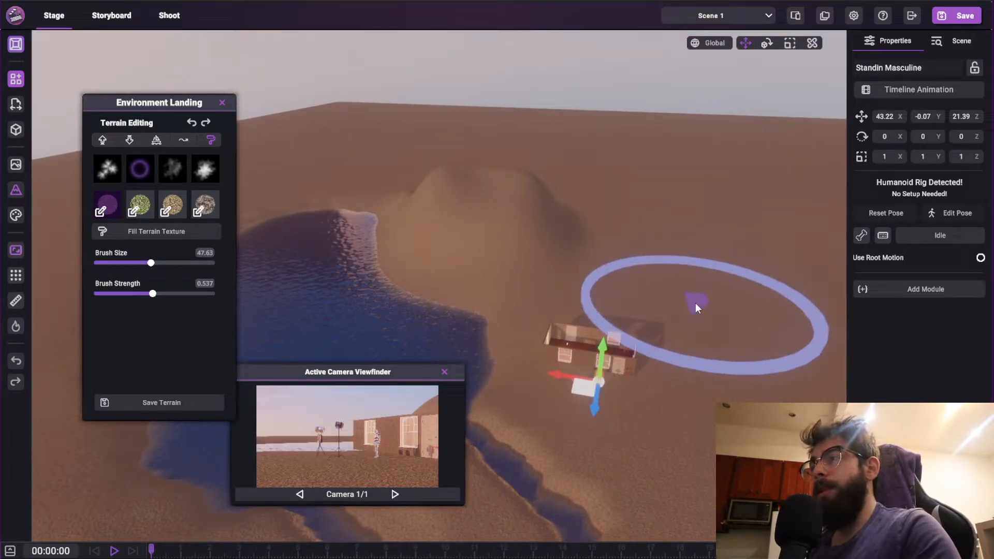
{"action": "mouse_move", "coordinate": [589, 220]}
{"action": "right_mouse_down"}
{"action": "mouse_move", "coordinate": [594, 254]}
{"action": "mouse_move", "coordinate": [455, 298]}
{"action": "right_mouse_up"}
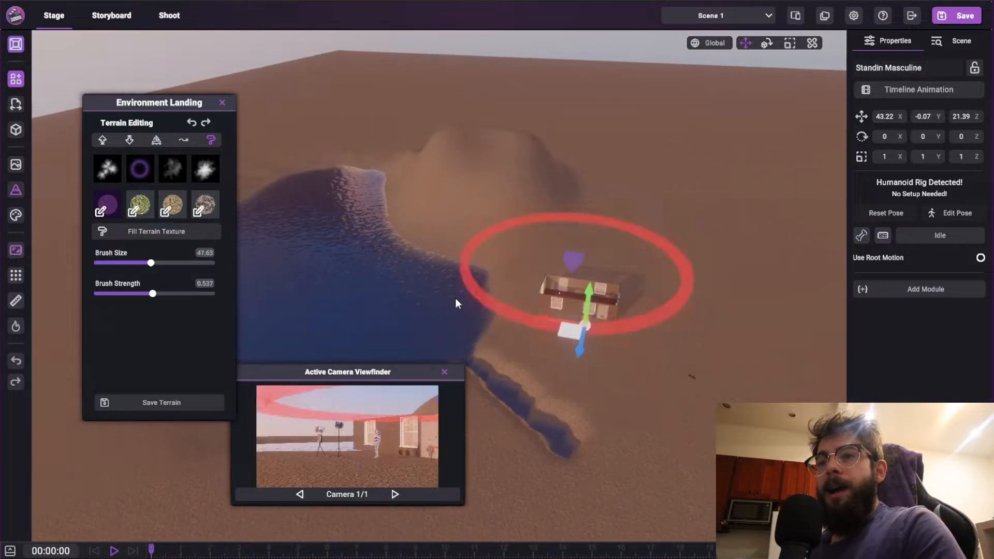
{"action": "left_click", "coordinate": [105, 167]}
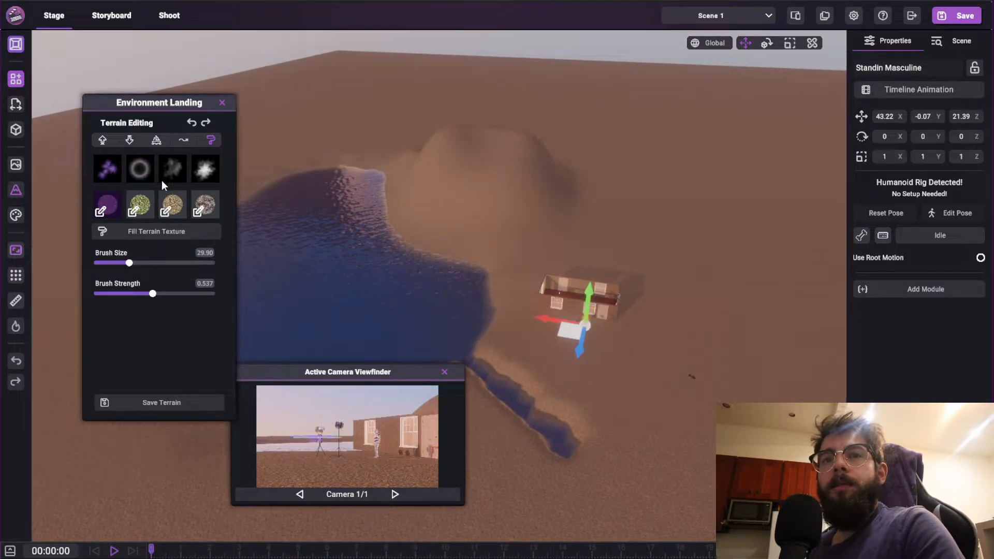
{"action": "left_click", "coordinate": [145, 203]}
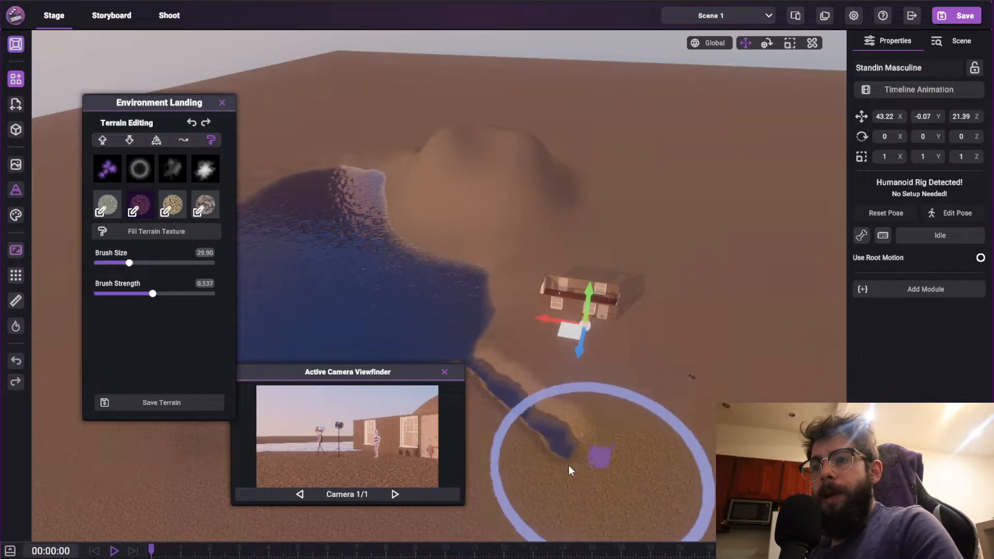
{"action": "scroll", "coordinate": [645, 439], "scroll_direction": "up", "scroll_amount": 6}
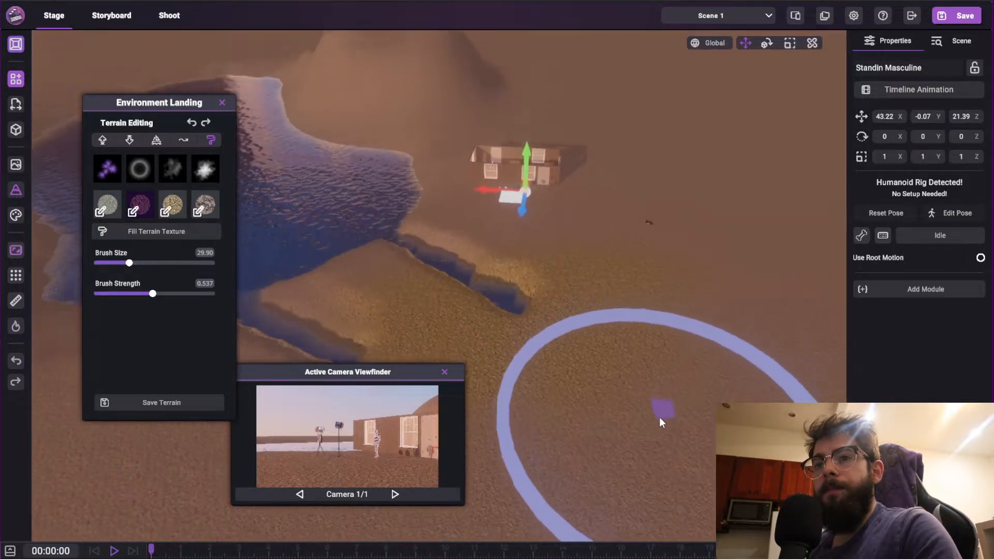
{"action": "scroll", "coordinate": [660, 417], "scroll_direction": "up", "scroll_amount": 3}
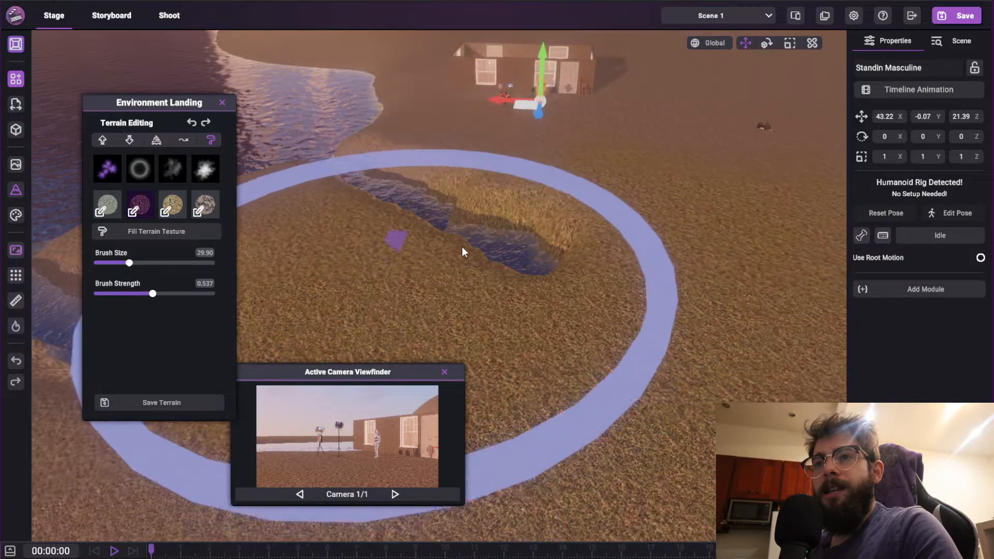
Paint the brown pebbly texture near the channel and cover it with the sandy texture at brush size 20.32 and strength 1.
{"action": "left_click", "coordinate": [205, 205]}
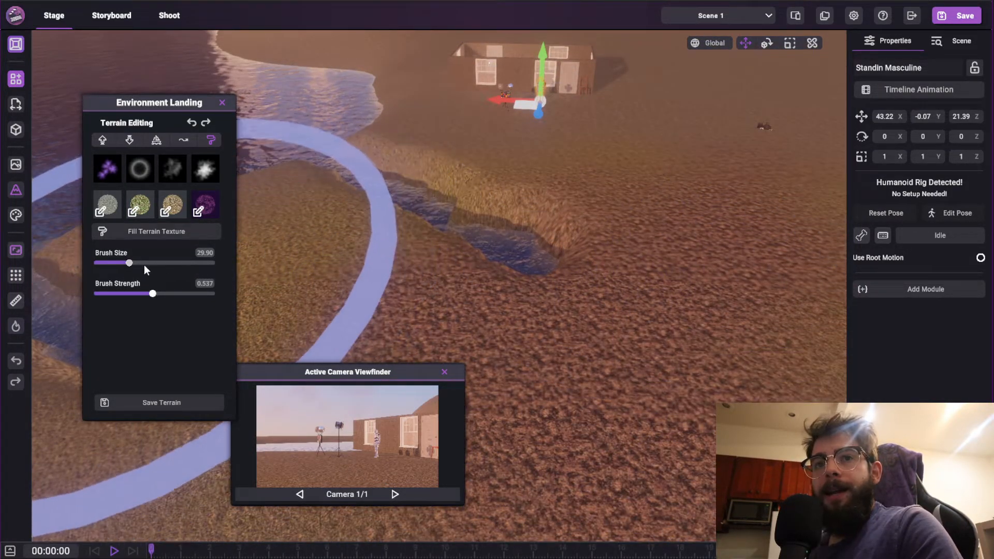
{"action": "left_click_drag", "start_coordinate": [152, 294], "coordinate": [253, 303]}
{"action": "left_click_drag", "start_coordinate": [129, 263], "coordinate": [117, 263]}
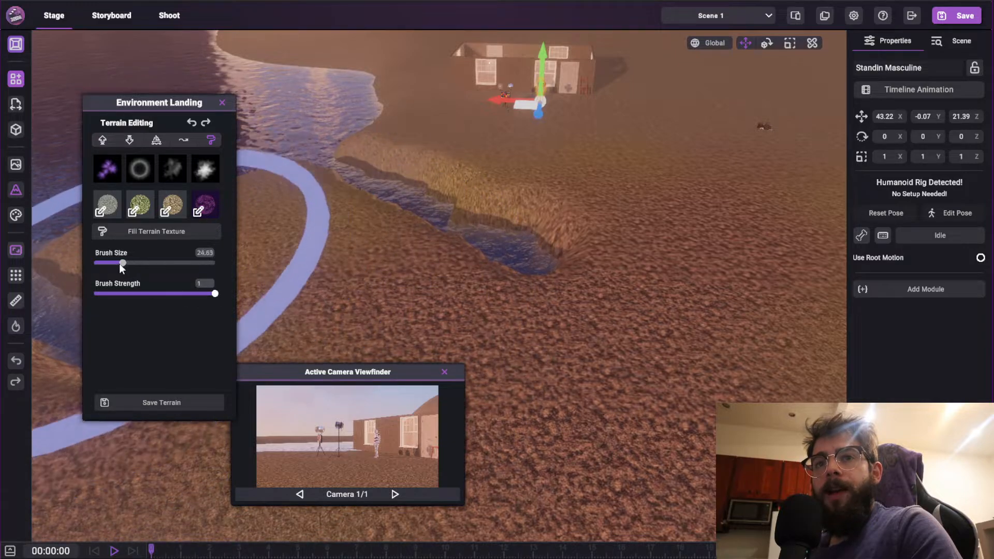
{"action": "left_click", "coordinate": [172, 203]}
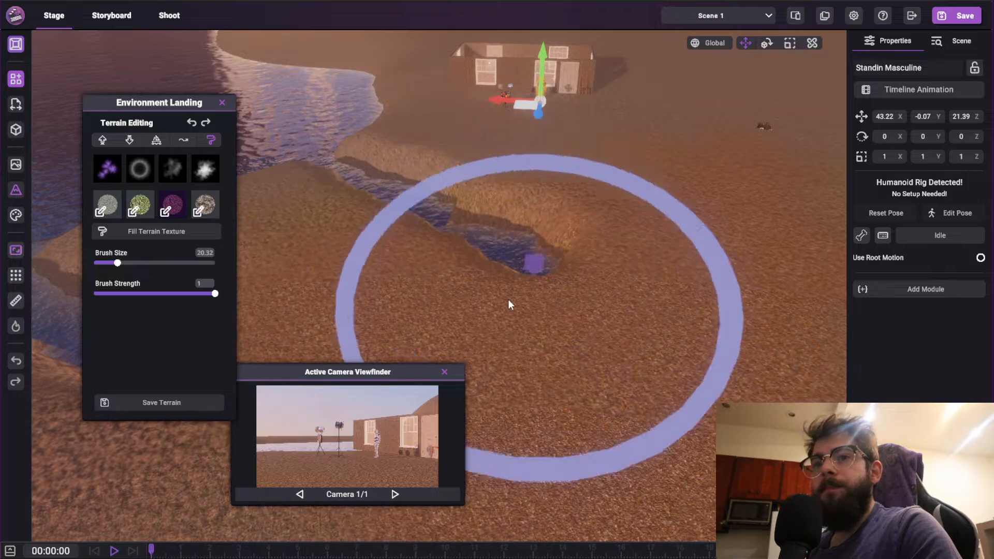
Shift the scene time from sunrise to bright daylight and close the visuals settings.
{"action": "left_click", "coordinate": [16, 164]}
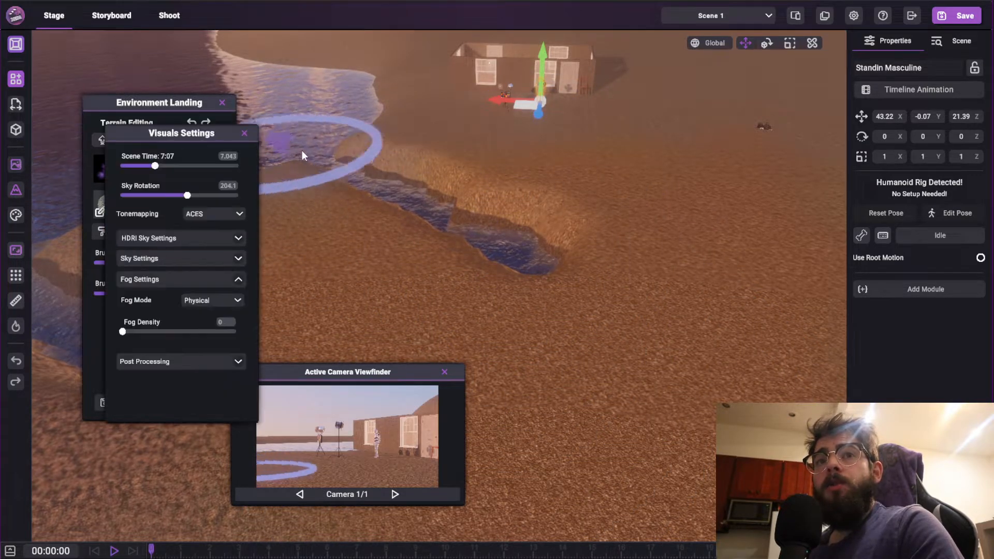
{"action": "left_click_drag", "start_coordinate": [155, 166], "coordinate": [172, 166]}
{"action": "left_click", "coordinate": [244, 133]}
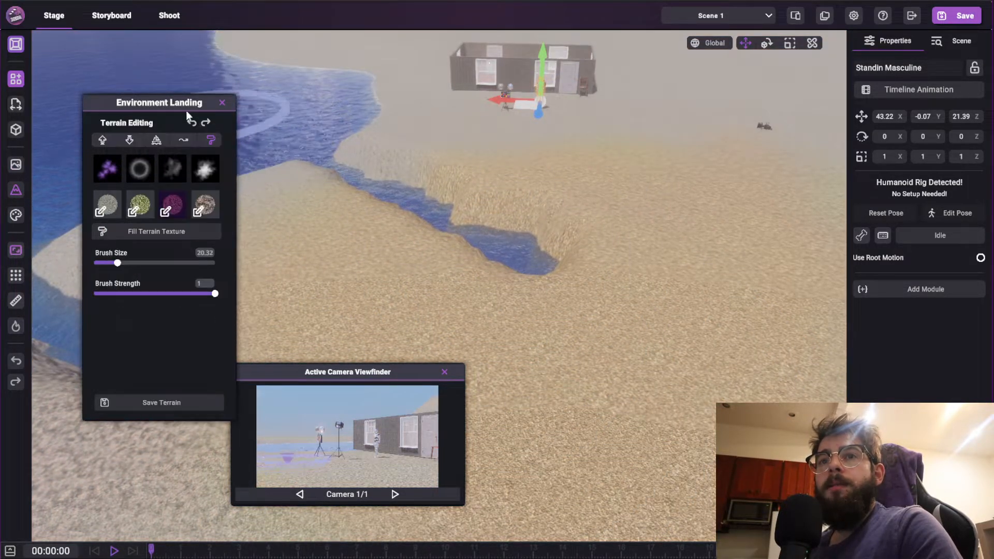
Paint the green grass texture across the open ground beyond the sandy area at brush size 20.32 and strength 1.
{"action": "left_click_drag", "start_coordinate": [185, 107], "coordinate": [181, 124]}
{"action": "right_click_drag", "start_coordinate": [470, 234], "coordinate": [744, 190]}
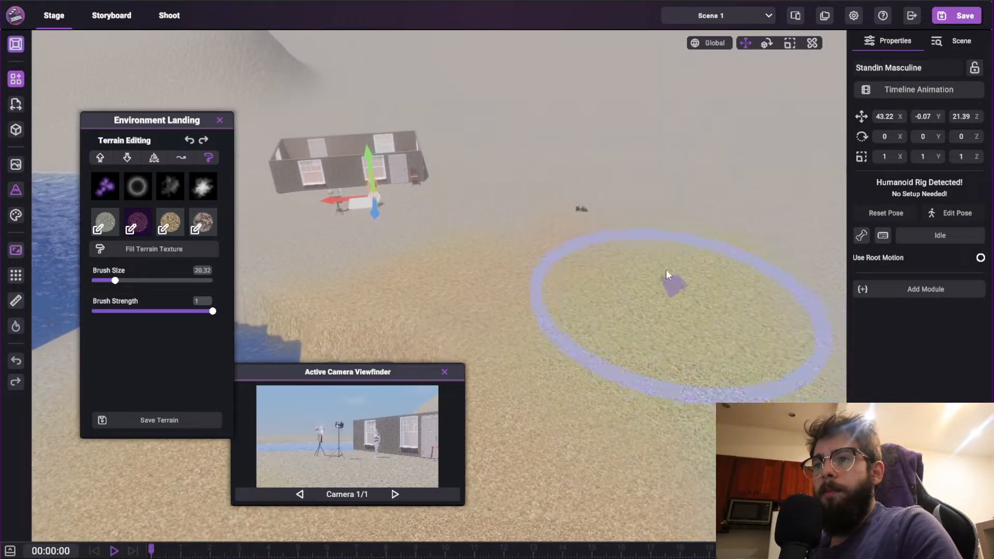
{"action": "right_click_drag", "start_coordinate": [586, 229], "coordinate": [567, 291]}
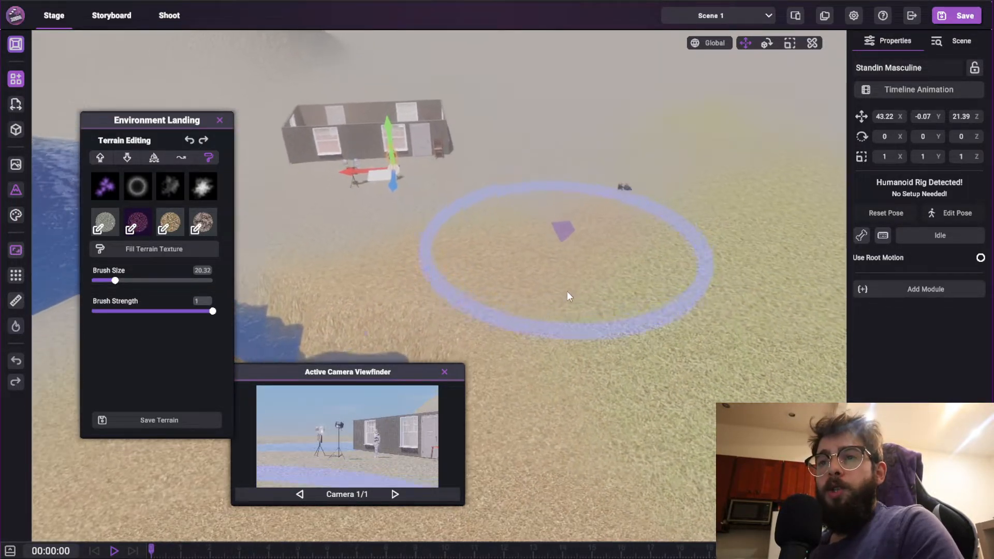
{"action": "right_click_drag", "start_coordinate": [625, 259], "coordinate": [810, 277]}
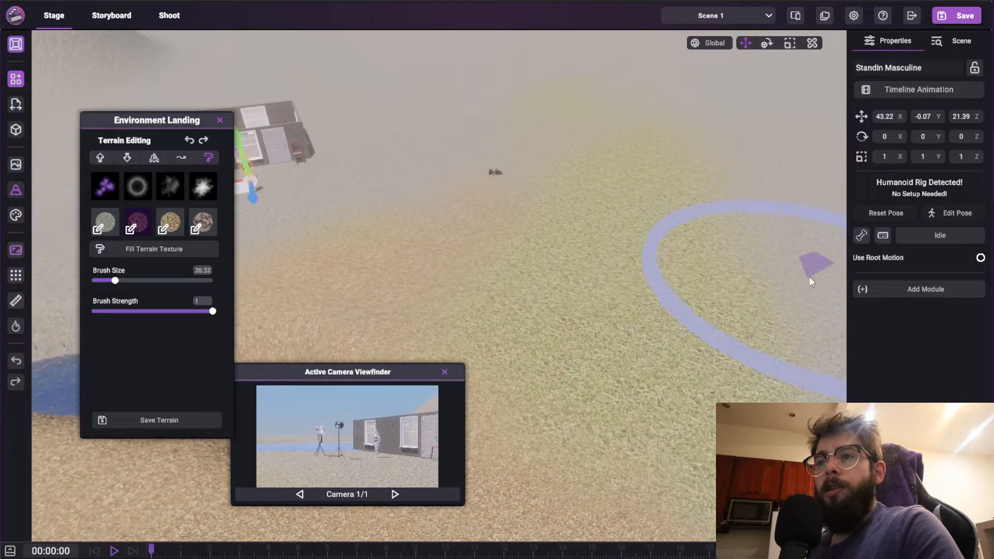
Replace the Grass 12 terrain texture with the orange-red brick from the Brick category and check the painted ground.
{"action": "left_click", "coordinate": [130, 234]}
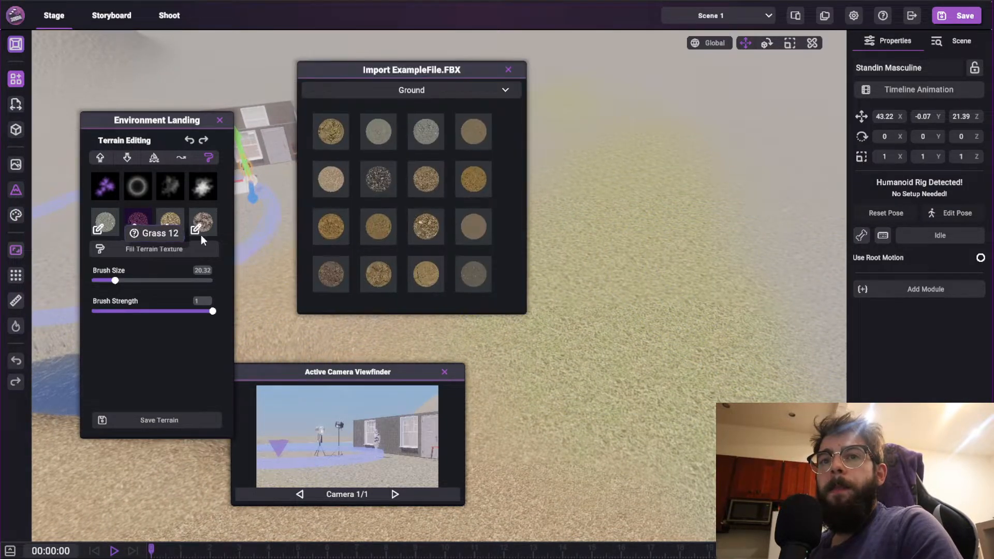
{"action": "left_click", "coordinate": [429, 90]}
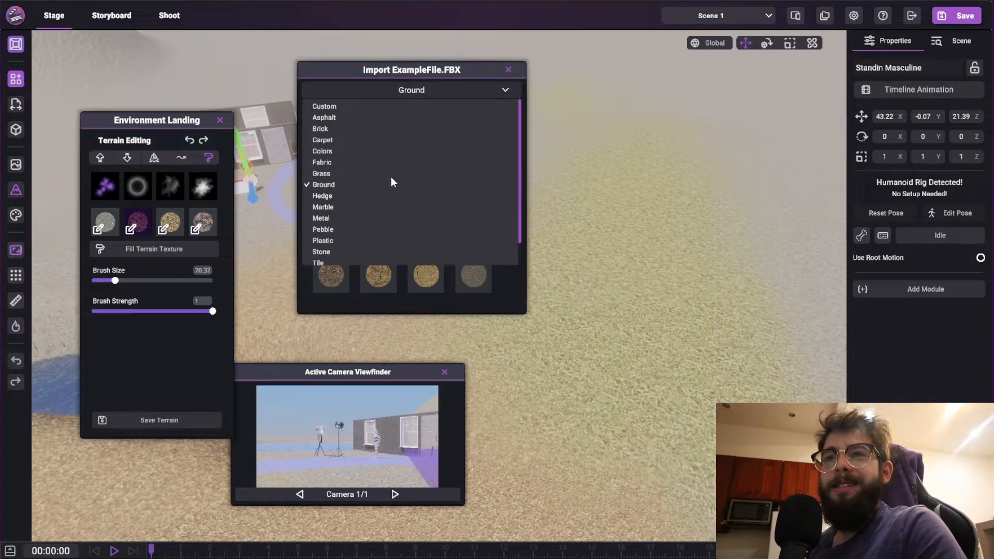
{"action": "left_click", "coordinate": [320, 129]}
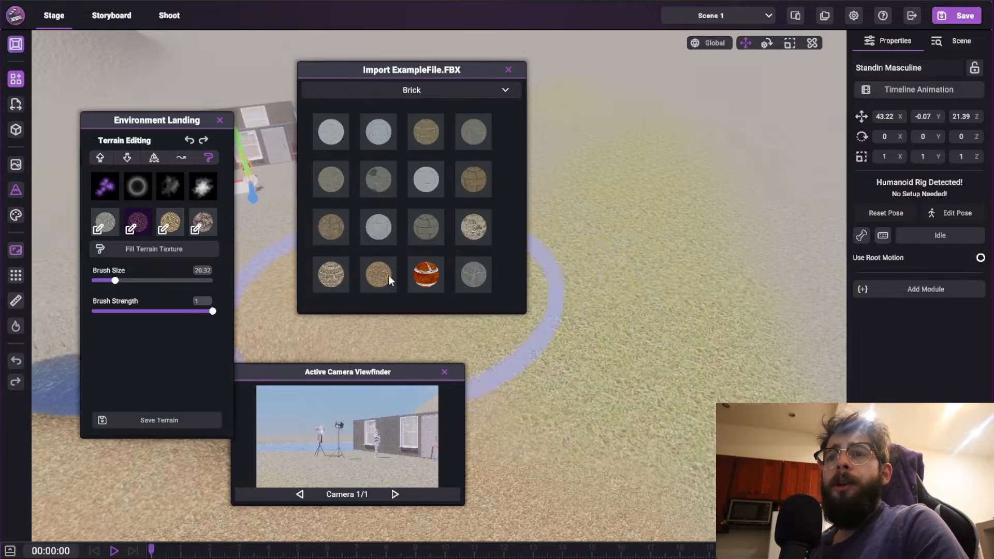
{"action": "left_click_drag", "start_coordinate": [361, 72], "coordinate": [555, 90]}
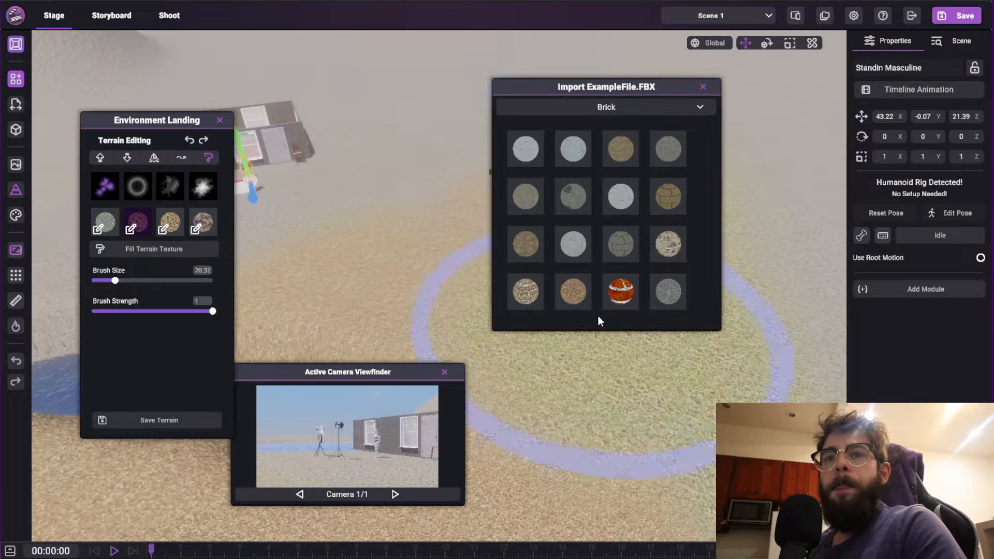
{"action": "left_click", "coordinate": [621, 291]}
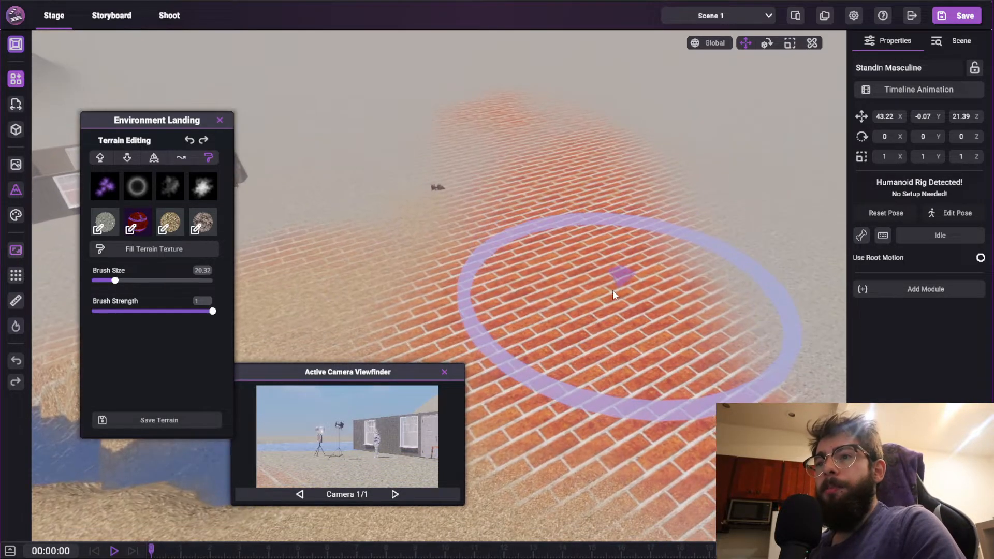
{"action": "scroll", "coordinate": [600, 279], "scroll_direction": "down", "scroll_amount": 5}
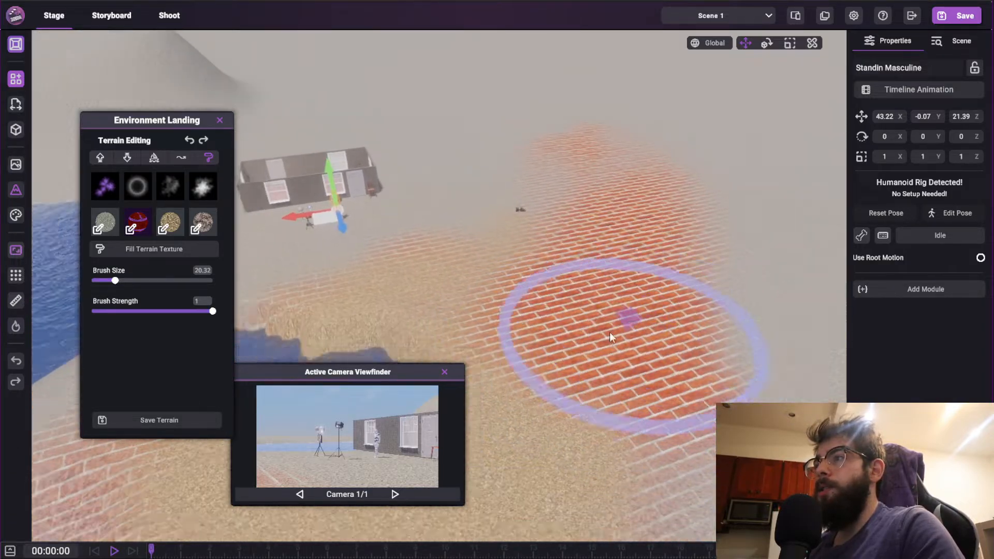
{"action": "right_click_drag", "start_coordinate": [610, 331], "coordinate": [573, 306]}
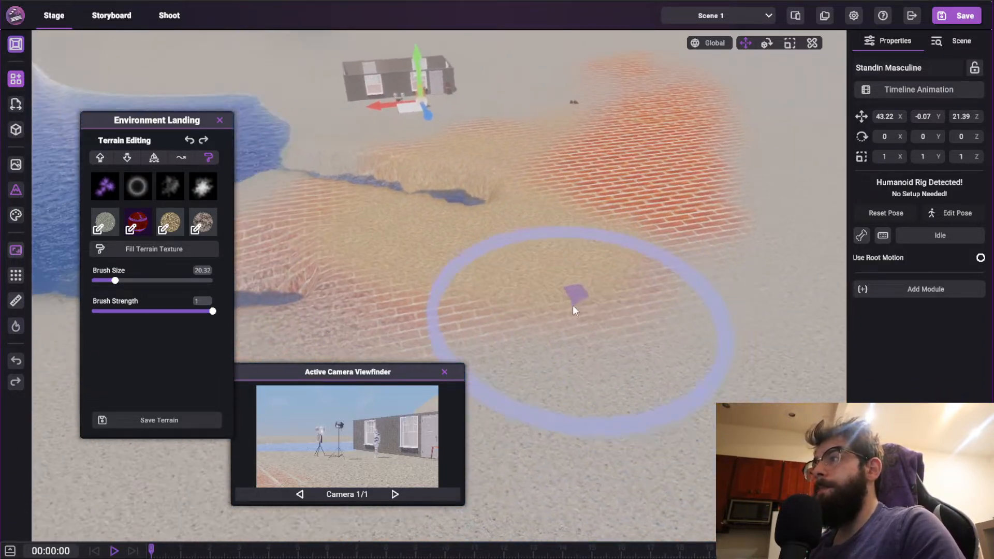
Replace the orange-red brick texture with the dark grey-green brick and paint it across the sandy ground at brush size 8.348.
{"action": "left_click", "coordinate": [131, 232]}
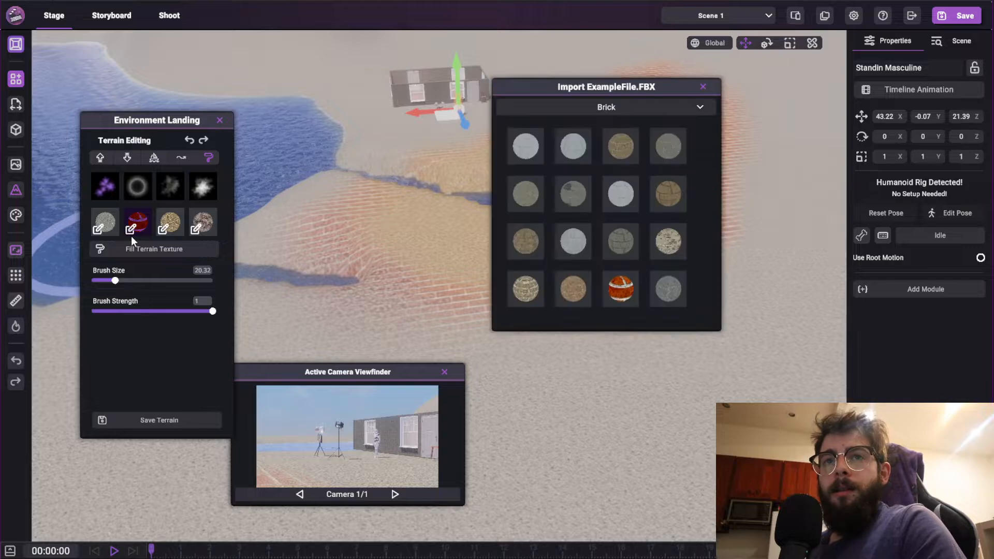
{"action": "left_click", "coordinate": [627, 247]}
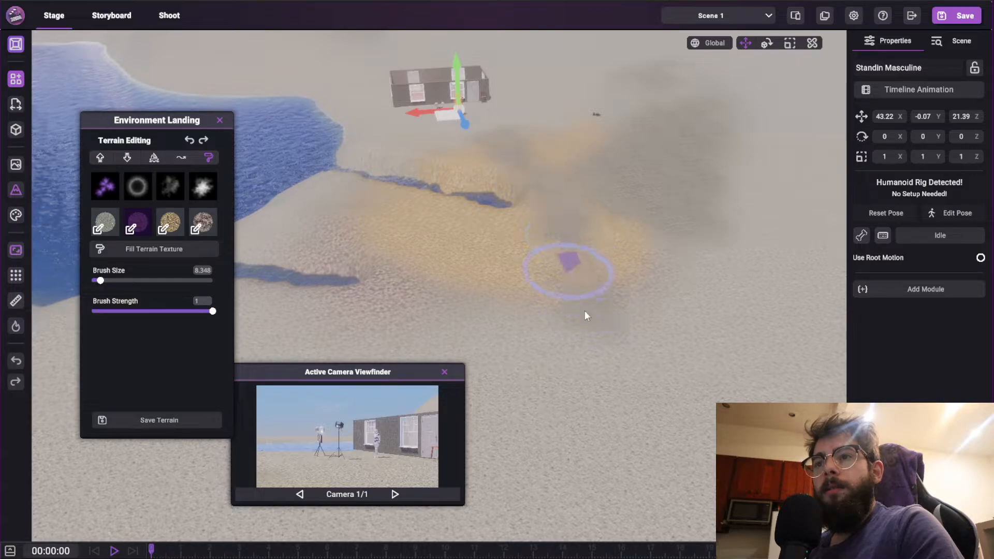
Extend the dark grey-green brick path from the sandy area across the open ground at brush size 8.348 and strength 1.
{"action": "mouse_move", "coordinate": [585, 314]}
{"action": "left_mouse_down"}
{"action": "mouse_move", "coordinate": [564, 264]}
{"action": "mouse_move", "coordinate": [590, 412]}
{"action": "mouse_move", "coordinate": [549, 466]}
{"action": "mouse_move", "coordinate": [547, 494]}
{"action": "left_mouse_up"}
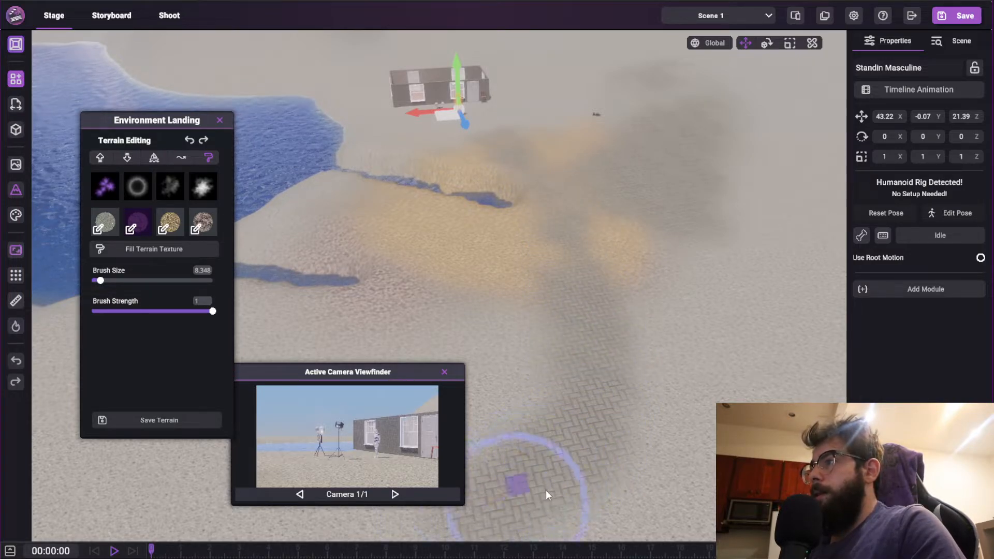
{"action": "mouse_move", "coordinate": [680, 309]}
{"action": "right_mouse_down"}
{"action": "mouse_move", "coordinate": [753, 296]}
{"action": "mouse_move", "coordinate": [671, 323]}
{"action": "right_mouse_up"}
{"action": "scroll", "coordinate": [672, 323], "scroll_direction": "up", "scroll_amount": 3}
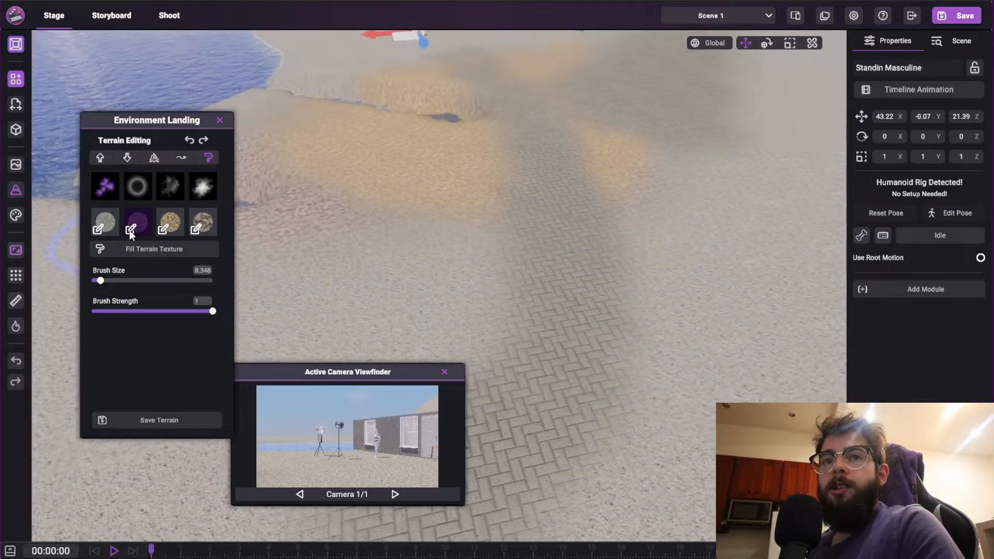
Replace the brick terrain texture with a dark green one from the Grass category and paint it around the sandy area near the inlet.
{"action": "left_click", "coordinate": [130, 230]}
{"action": "left_click", "coordinate": [619, 113]}
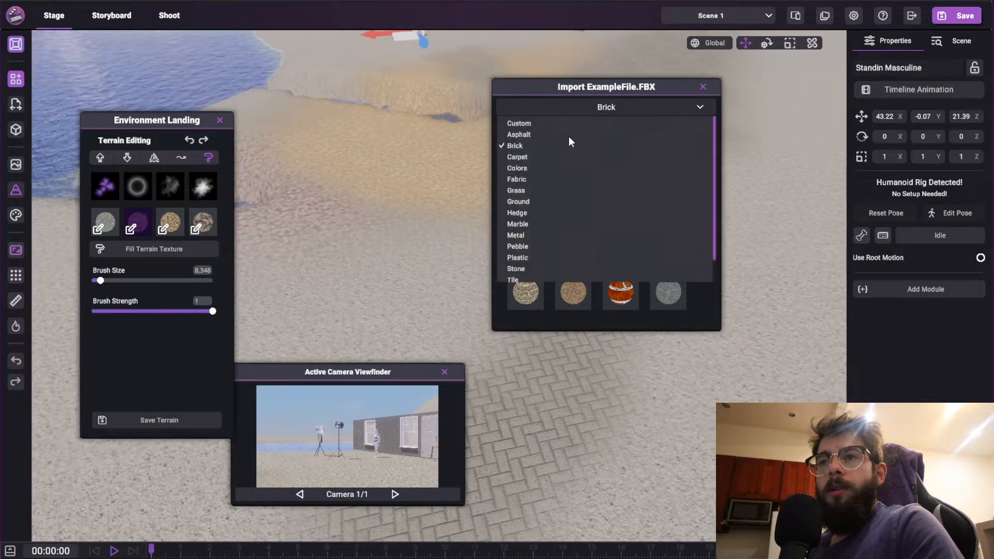
{"action": "left_click", "coordinate": [520, 191]}
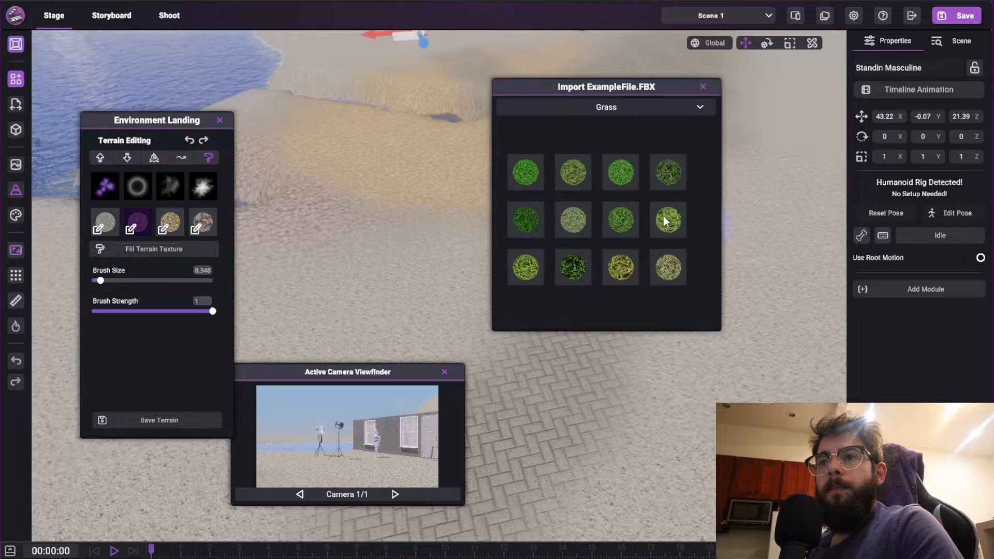
{"action": "left_click", "coordinate": [666, 170]}
{"action": "right_click_drag", "start_coordinate": [569, 174], "coordinate": [559, 132]}
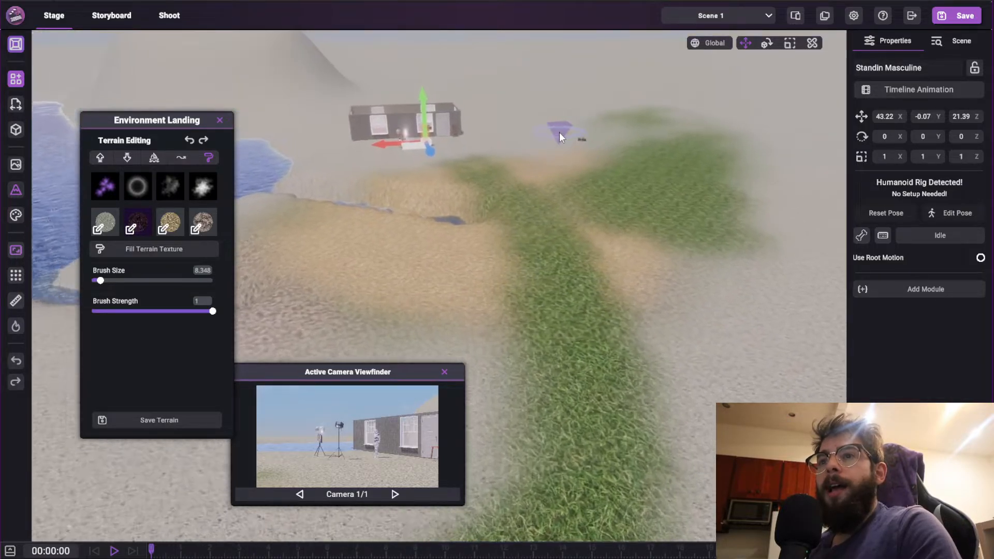
{"action": "key", "text": "w"}
{"action": "mouse_move", "coordinate": [481, 216]}
{"action": "left_mouse_down"}
{"action": "mouse_move", "coordinate": [547, 222]}
{"action": "mouse_move", "coordinate": [658, 275]}
{"action": "left_mouse_up"}
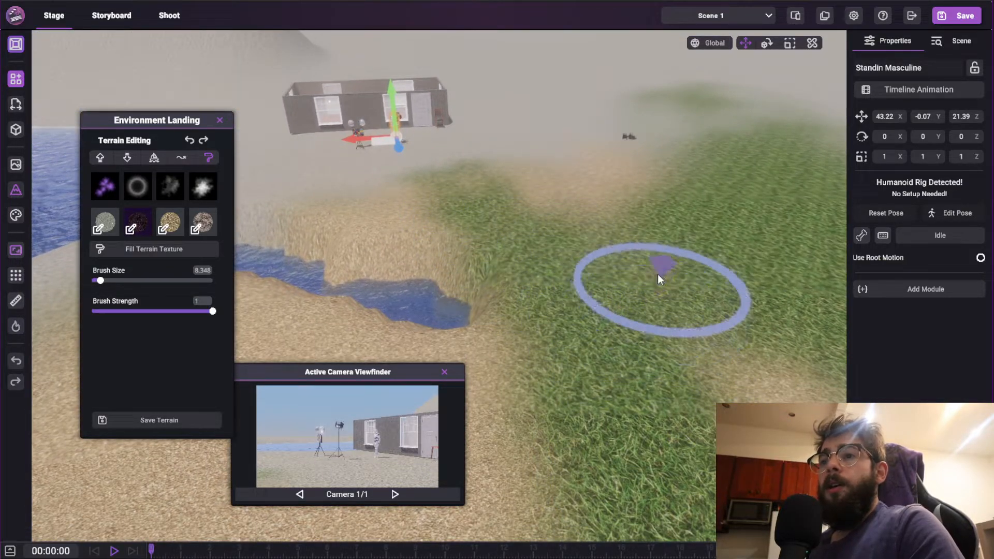
Fill the whole terrain with the first, light grey-green texture.
{"action": "key", "text": "s"}
{"action": "right_click_drag", "start_coordinate": [658, 274], "coordinate": [463, 331]}
{"action": "right_click_drag", "start_coordinate": [650, 340], "coordinate": [659, 297]}
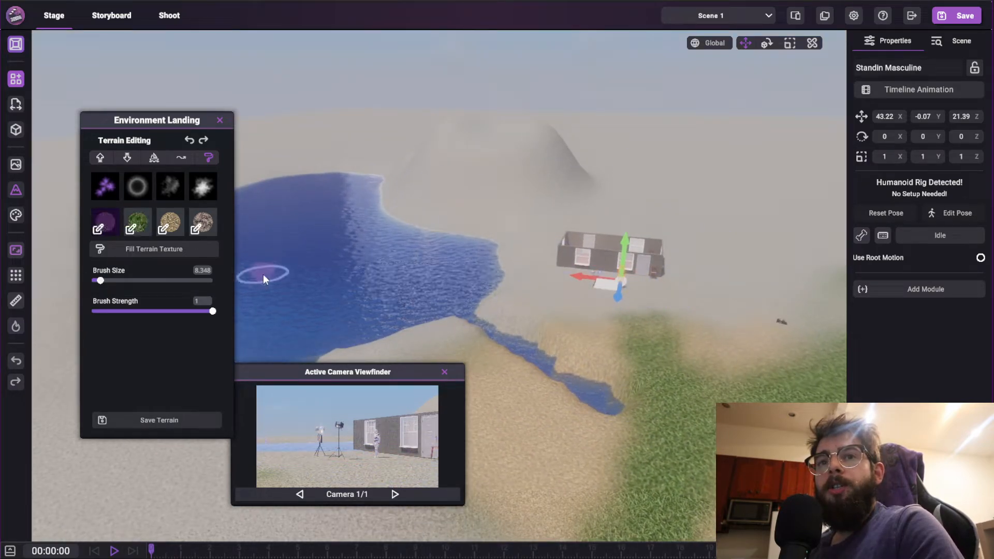
{"action": "left_click", "coordinate": [144, 250]}
{"action": "right_click_drag", "start_coordinate": [362, 260], "coordinate": [299, 201]}
{"action": "mouse_move", "coordinate": [645, 231]}
{"action": "right_mouse_down"}
{"action": "mouse_move", "coordinate": [744, 315]}
{"action": "mouse_move", "coordinate": [672, 275]}
{"action": "mouse_move", "coordinate": [628, 309]}
{"action": "mouse_move", "coordinate": [484, 341]}
{"action": "right_mouse_up"}
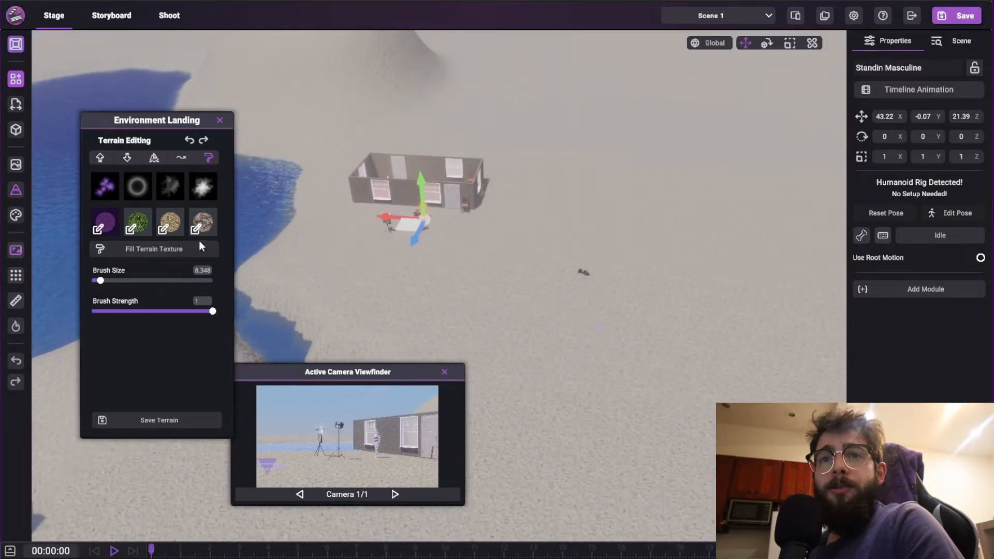
Paint the fourth, reddish stone texture over the open ground near the building and inlets at brush size 27.99 and strength 1.
{"action": "left_click", "coordinate": [202, 223]}
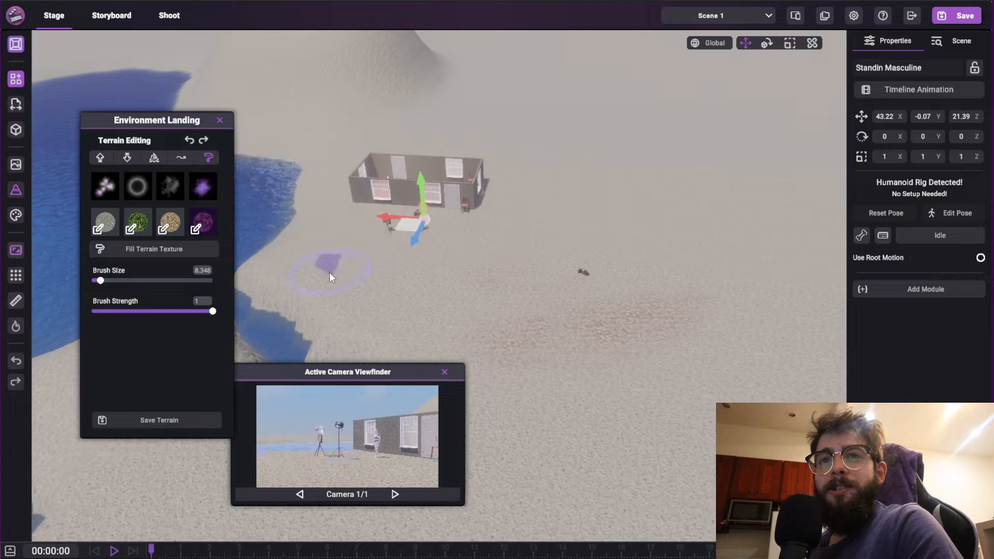
{"action": "left_click_drag", "start_coordinate": [103, 280], "coordinate": [125, 280]}
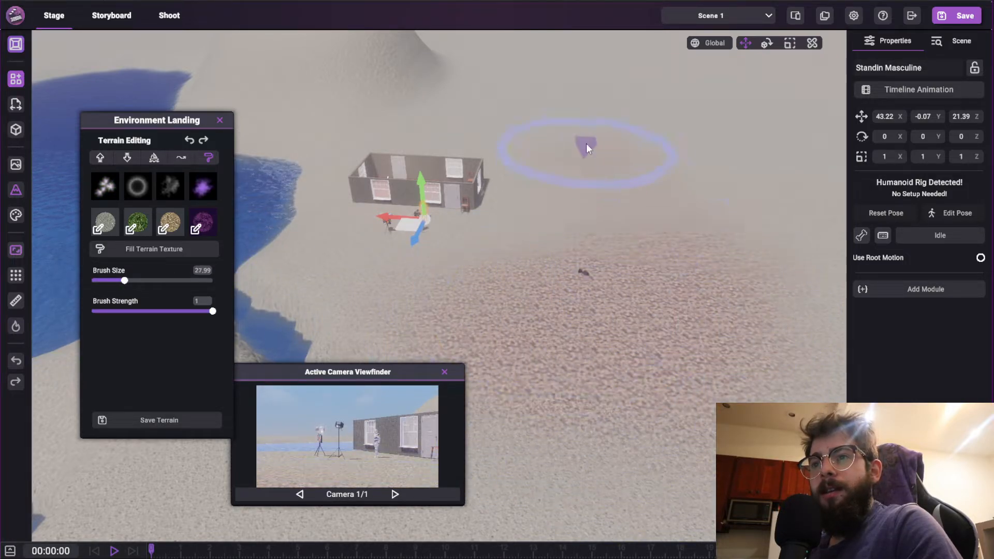
{"action": "mouse_move", "coordinate": [540, 141]}
{"action": "left_mouse_down"}
{"action": "mouse_move", "coordinate": [712, 388]}
{"action": "mouse_move", "coordinate": [589, 462]}
{"action": "left_mouse_up"}
{"action": "mouse_move", "coordinate": [580, 466]}
{"action": "right_mouse_down"}
{"action": "mouse_move", "coordinate": [356, 337]}
{"action": "mouse_move", "coordinate": [458, 317]}
{"action": "right_mouse_up"}
{"action": "left_click_drag", "start_coordinate": [456, 313], "coordinate": [456, 310]}
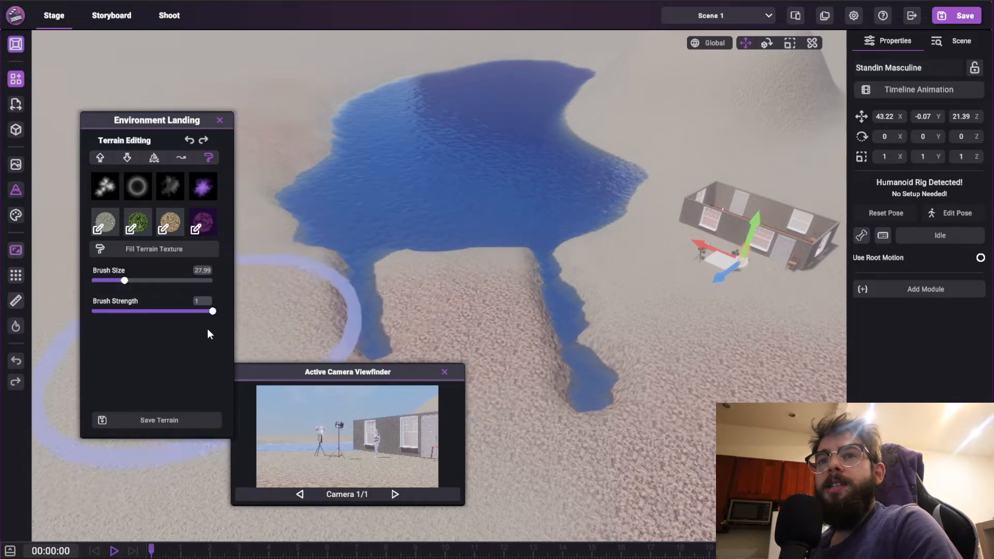
Paint the reddish stone texture over the hill beside the lake and the ground near the building.
{"action": "right_click_drag", "start_coordinate": [555, 295], "coordinate": [760, 245]}
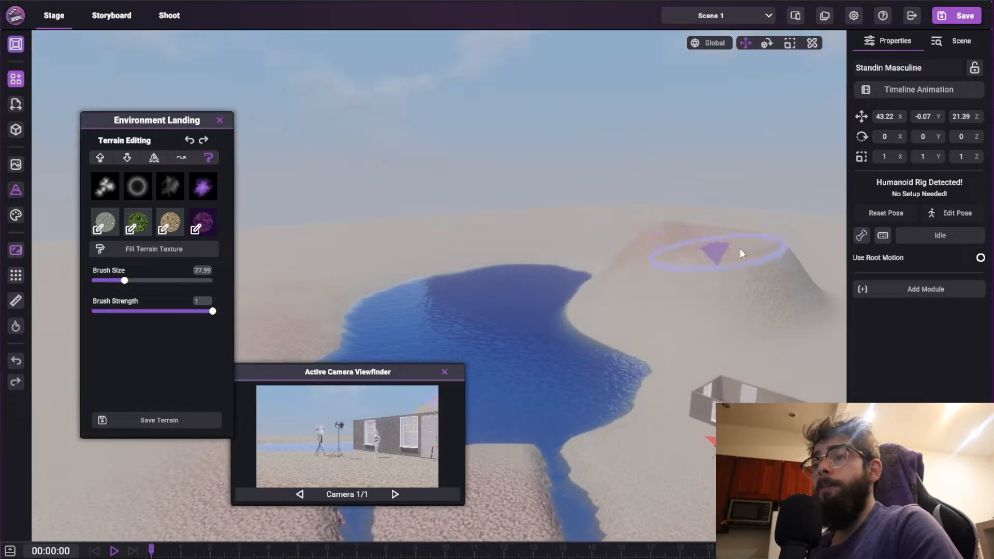
{"action": "right_click_drag", "start_coordinate": [724, 275], "coordinate": [755, 361]}
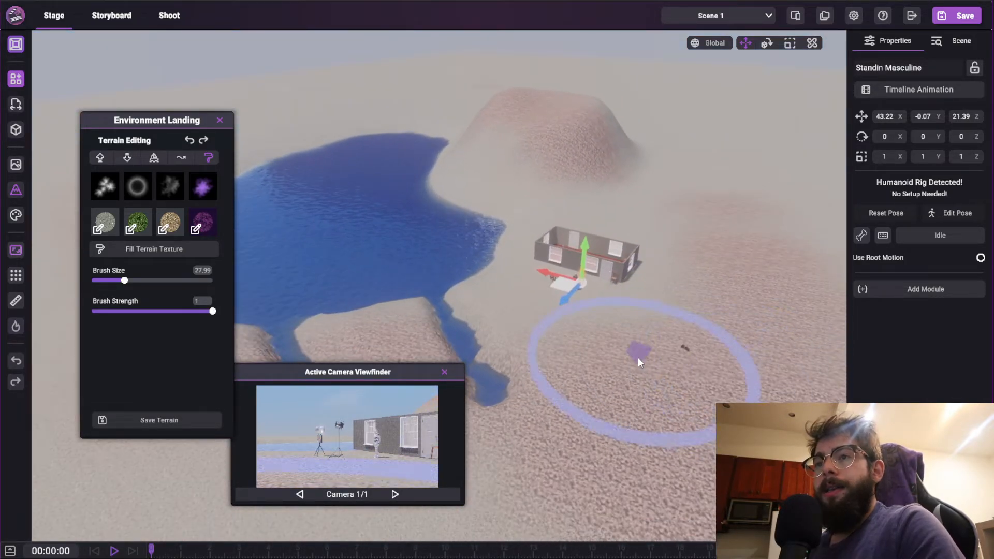
{"action": "right_click_drag", "start_coordinate": [600, 308], "coordinate": [629, 330]}
{"action": "scroll", "coordinate": [625, 318], "scroll_direction": "up", "scroll_amount": 5}
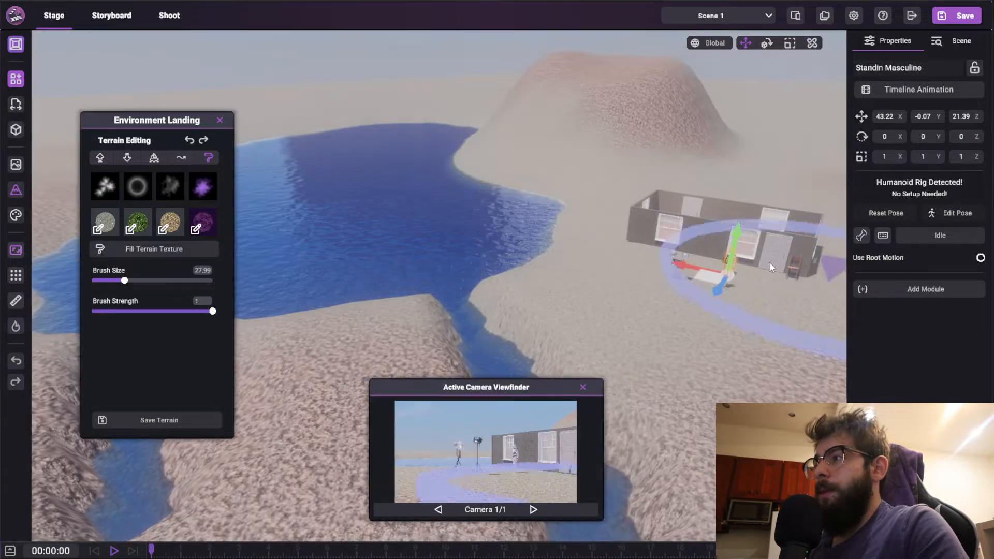
{"action": "mouse_move", "coordinate": [772, 266]}
{"action": "left_mouse_down"}
{"action": "mouse_move", "coordinate": [694, 244]}
{"action": "mouse_move", "coordinate": [678, 259]}
{"action": "left_mouse_up"}
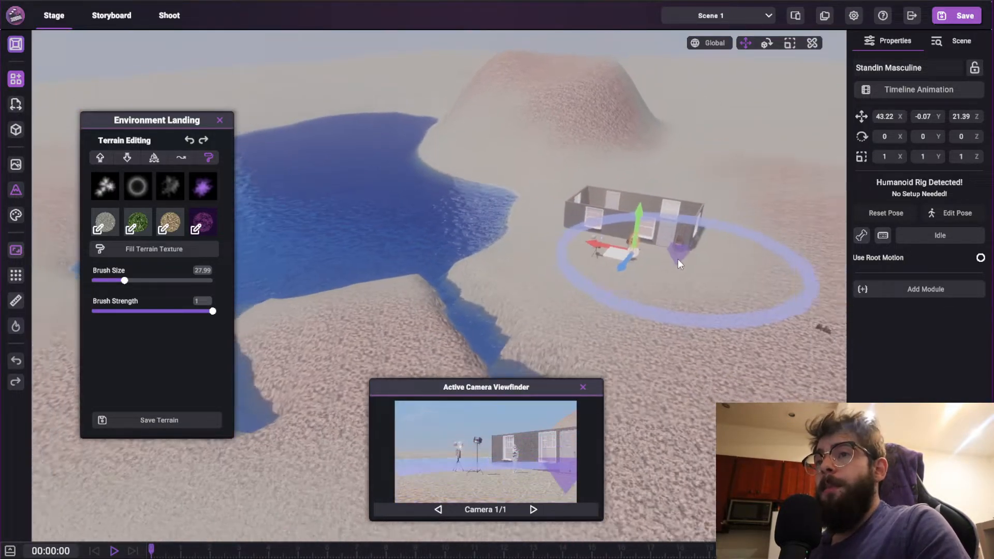
{"action": "right_click_drag", "start_coordinate": [678, 259], "coordinate": [660, 312]}
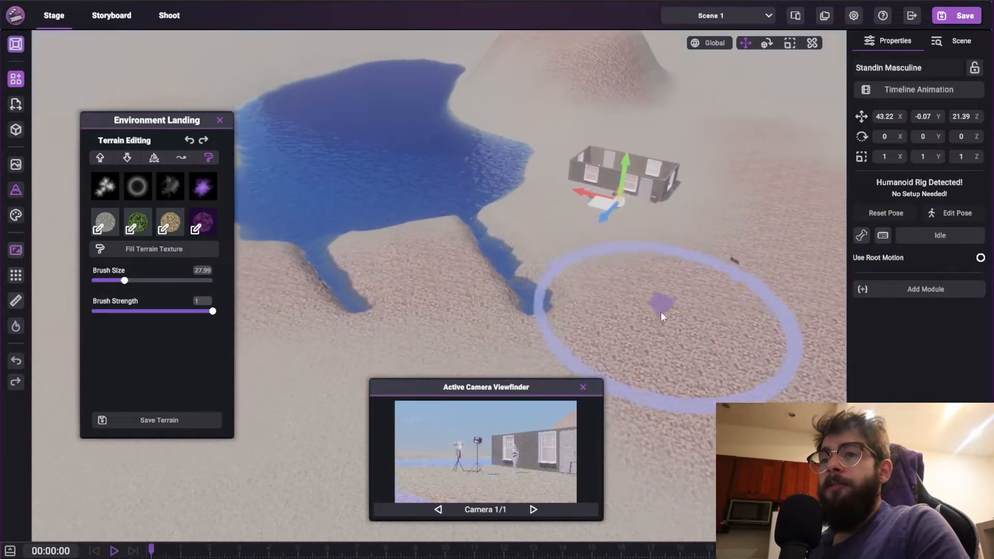
Undo the last nine terrain edits, going back past the texture painting, the hill and the carved water channels.
{"action": "left_click", "coordinate": [190, 141]}
{"action": "left_click", "coordinate": [190, 140]}
{"action": "left_click", "coordinate": [190, 141]}
{"action": "left_click", "coordinate": [189, 141]}
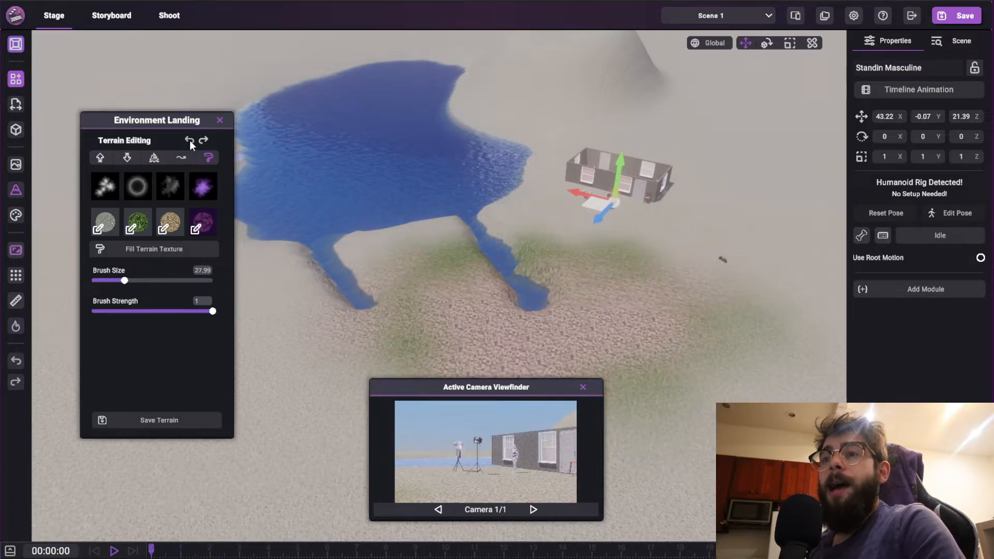
{"action": "left_click", "coordinate": [190, 141]}
{"action": "left_click", "coordinate": [189, 141]}
{"action": "left_click", "coordinate": [190, 141]}
{"action": "left_click", "coordinate": [190, 141]}
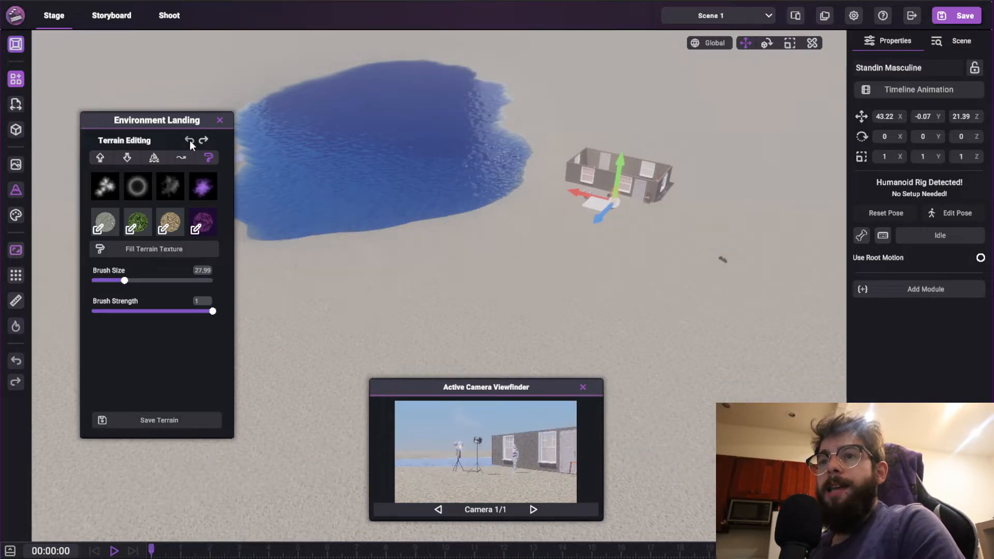
{"action": "left_click", "coordinate": [189, 141]}
Redo four terrain edits to bring back the water channels, the hill and the grass patch.
{"action": "left_click", "coordinate": [204, 141]}
{"action": "left_click", "coordinate": [203, 140]}
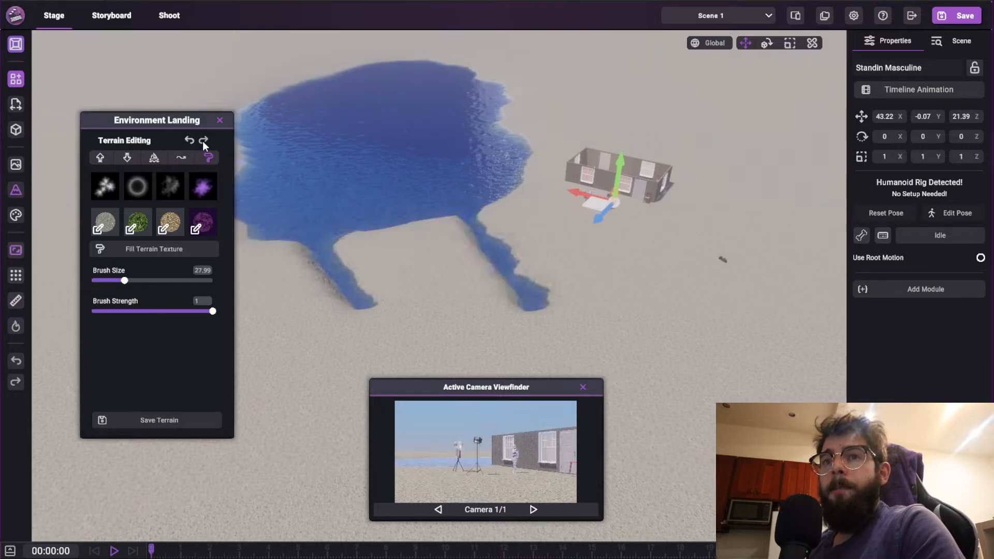
{"action": "left_click", "coordinate": [203, 141]}
{"action": "left_click", "coordinate": [204, 141]}
Paint the reddish stone texture over the ground between the right-hand inlet and the building at brush size 27.99.
{"action": "right_click_drag", "start_coordinate": [469, 225], "coordinate": [490, 206]}
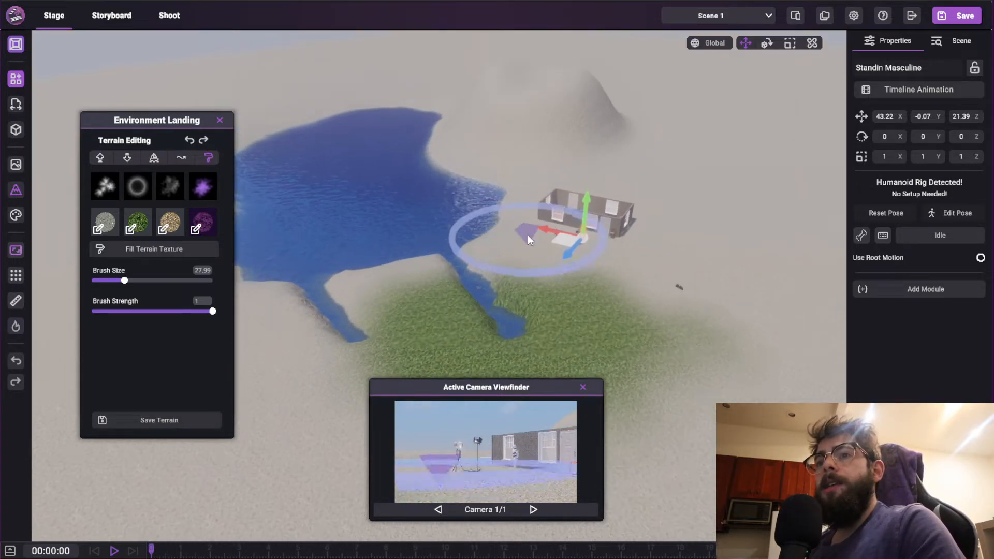
{"action": "left_click_drag", "start_coordinate": [565, 239], "coordinate": [572, 268]}
{"action": "right_click_drag", "start_coordinate": [593, 334], "coordinate": [538, 313]}
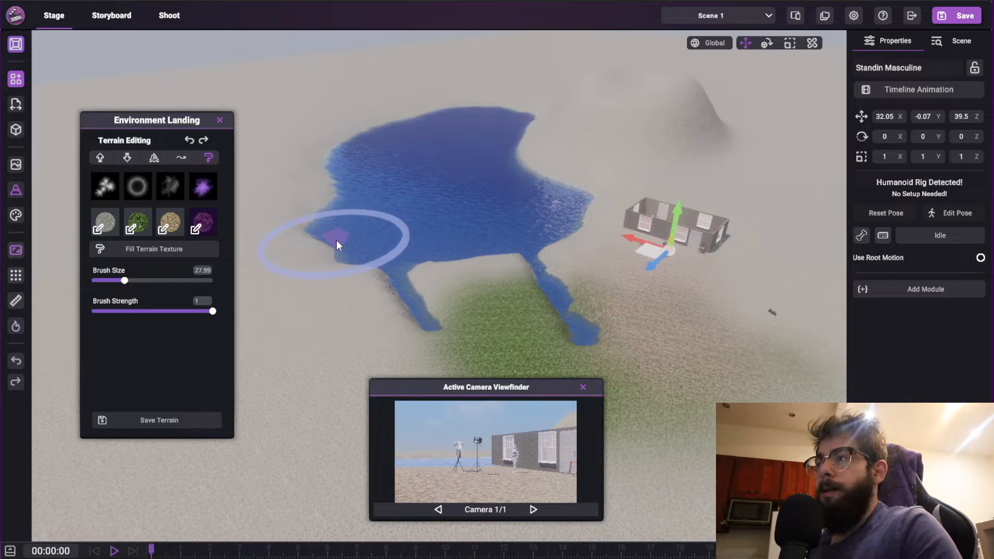
{"action": "mouse_move", "coordinate": [467, 141]}
{"action": "right_mouse_down"}
{"action": "mouse_move", "coordinate": [620, 164]}
{"action": "mouse_move", "coordinate": [610, 157]}
{"action": "mouse_move", "coordinate": [658, 132]}
{"action": "right_mouse_up"}
{"action": "key", "text": "w"}
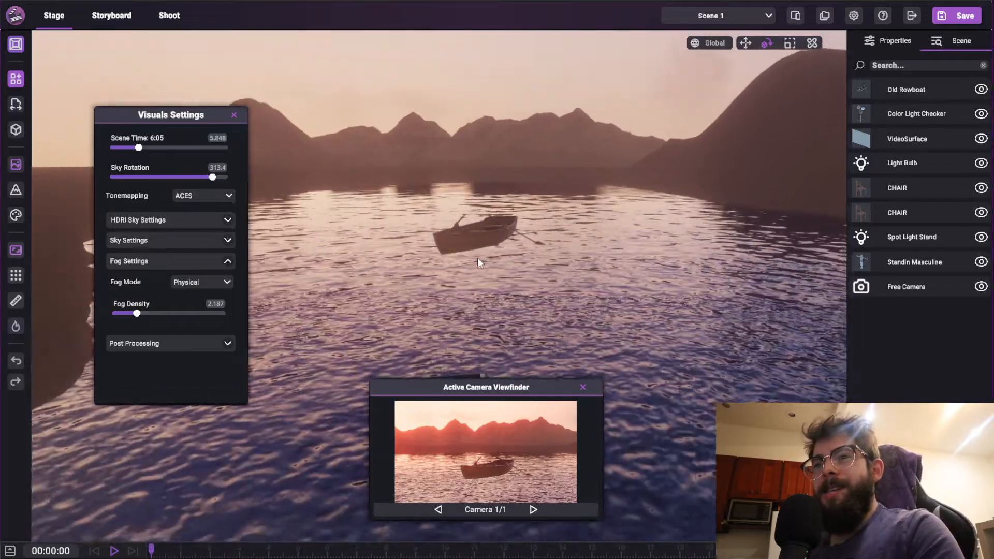
Examine the sunset lake scene around the rowboat from several angles, moving the camera viewfinder window out of the way.
{"action": "key", "text": "w"}
{"action": "right_click_drag", "start_coordinate": [478, 258], "coordinate": [495, 183]}
{"action": "key", "text": "s"}
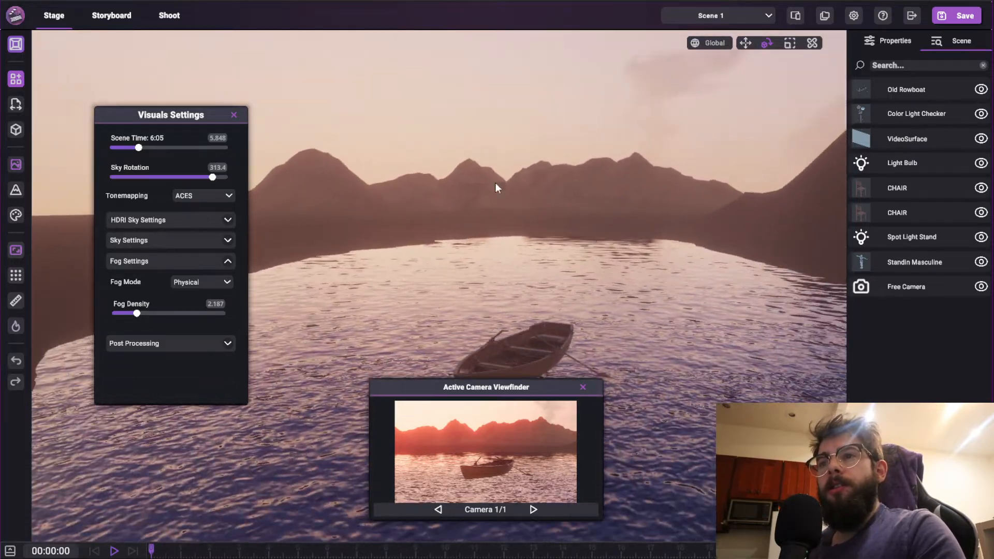
{"action": "right_click_drag", "start_coordinate": [439, 273], "coordinate": [520, 337]}
{"action": "left_click_drag", "start_coordinate": [526, 379], "coordinate": [620, 332]}
{"action": "right_click_drag", "start_coordinate": [401, 221], "coordinate": [434, 190]}
{"action": "key", "text": "s"}
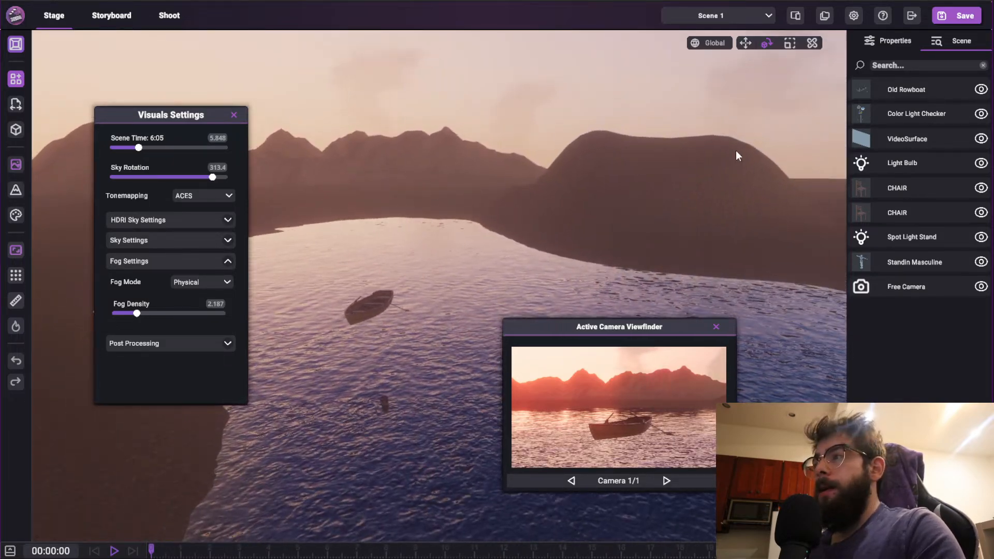
{"action": "right_click_drag", "start_coordinate": [738, 156], "coordinate": [551, 204]}
{"action": "left_click_drag", "start_coordinate": [621, 326], "coordinate": [830, 368]}
{"action": "right_click_drag", "start_coordinate": [468, 275], "coordinate": [407, 267]}
Swap the visuals settings for terrain editing and raise a mountain on the open ground beside the lake at brush size 59.13, strength 1.
{"action": "left_click", "coordinate": [234, 115]}
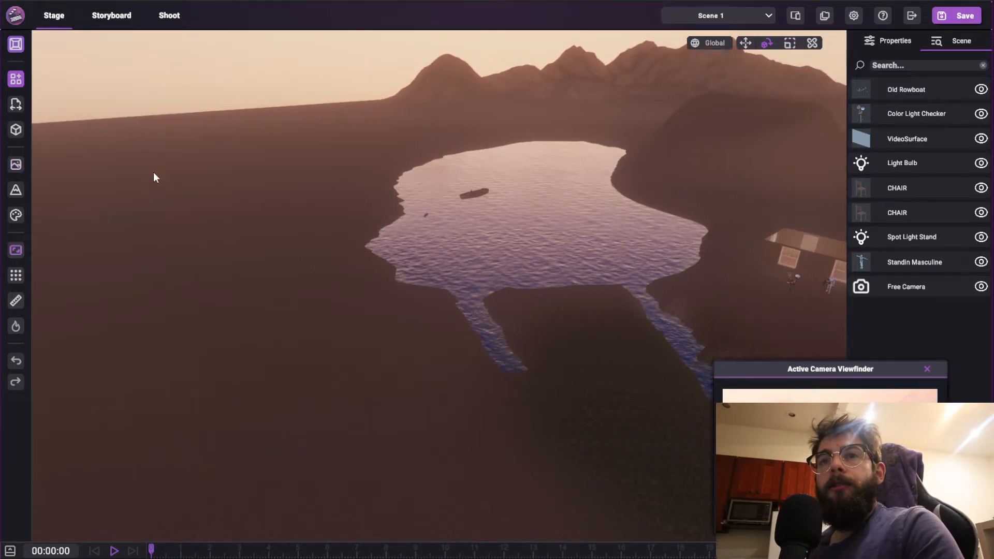
{"action": "left_click", "coordinate": [17, 193]}
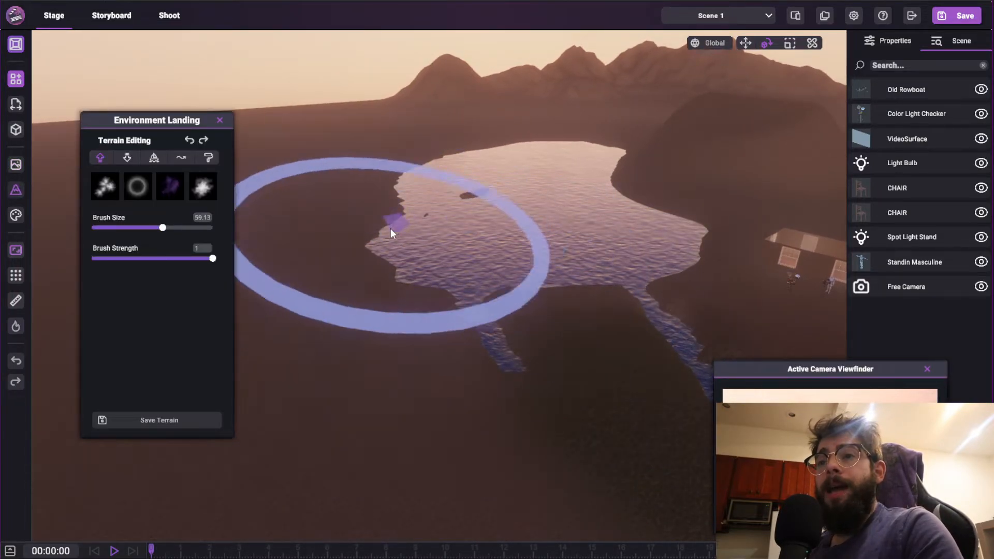
{"action": "right_click_drag", "start_coordinate": [489, 317], "coordinate": [616, 296]}
{"action": "key", "text": "a"}
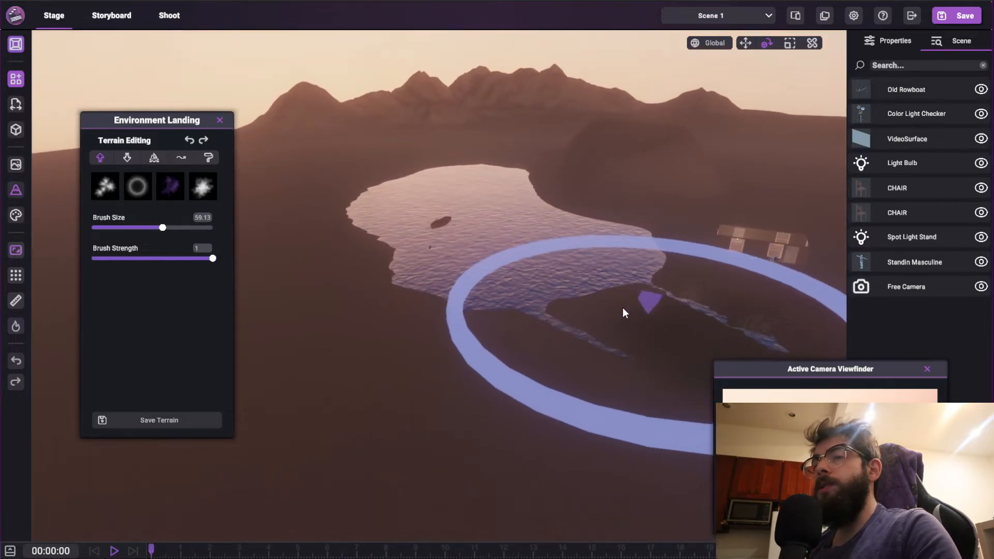
{"action": "mouse_move", "coordinate": [367, 266]}
{"action": "left_mouse_down"}
{"action": "mouse_move", "coordinate": [270, 297]}
{"action": "mouse_move", "coordinate": [484, 334]}
{"action": "left_mouse_up"}
{"action": "right_click_drag", "start_coordinate": [485, 334], "coordinate": [364, 291]}
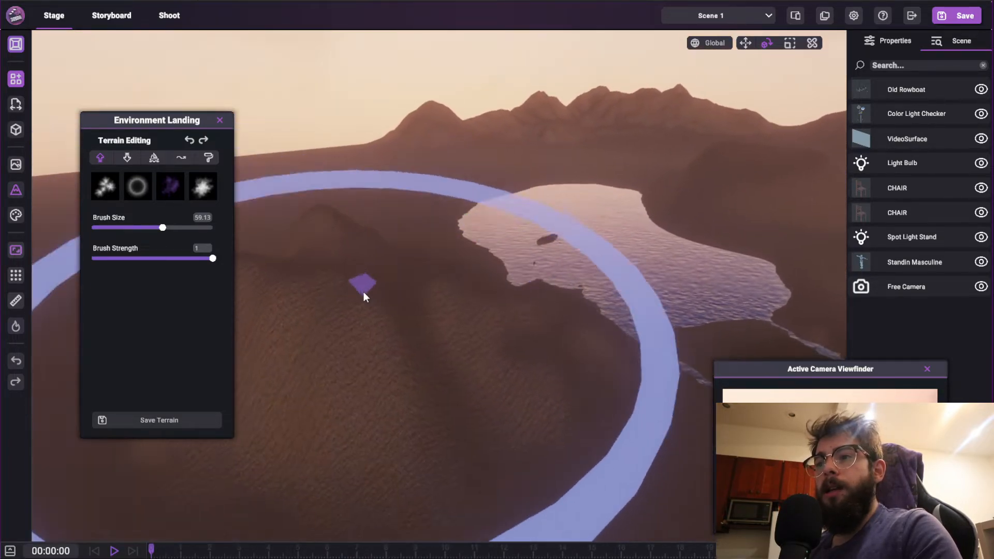
{"action": "left_click", "coordinate": [367, 280]}
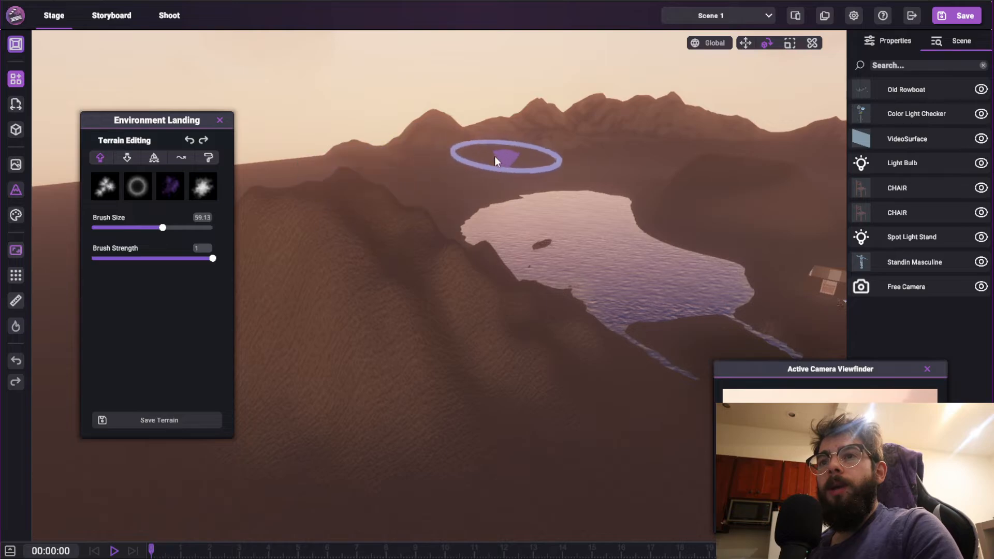
Raise more terrain on the open ground around the near side of the lake with the same brush.
{"action": "mouse_move", "coordinate": [439, 199]}
{"action": "right_mouse_down"}
{"action": "mouse_move", "coordinate": [566, 235]}
{"action": "mouse_move", "coordinate": [563, 226]}
{"action": "mouse_move", "coordinate": [522, 282]}
{"action": "mouse_move", "coordinate": [528, 301]}
{"action": "right_mouse_up"}
{"action": "key", "text": "s"}
{"action": "left_click", "coordinate": [565, 232]}
{"action": "key", "text": "w"}
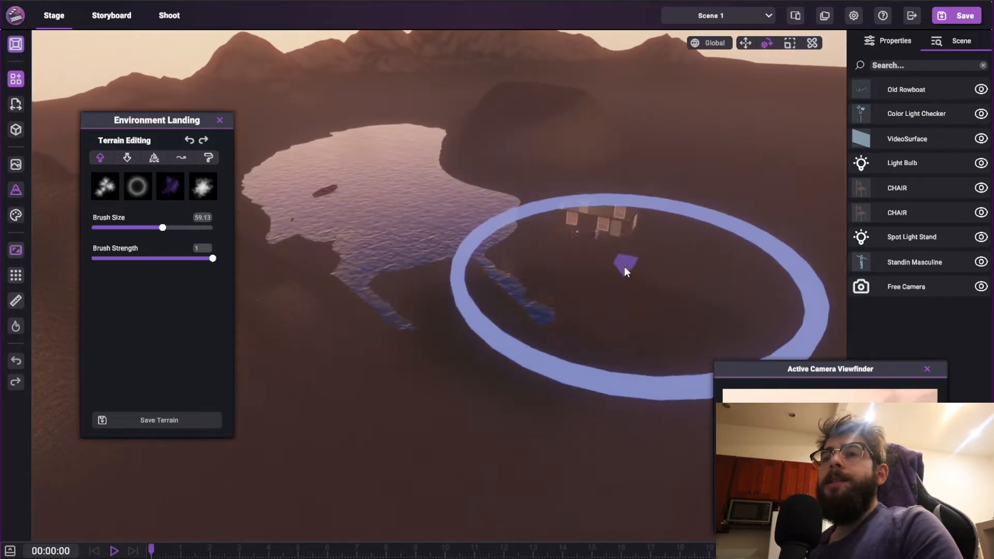
{"action": "mouse_move", "coordinate": [612, 264]}
{"action": "right_mouse_down"}
{"action": "mouse_move", "coordinate": [569, 291]}
{"action": "mouse_move", "coordinate": [491, 270]}
{"action": "right_mouse_up"}
{"action": "key", "text": "w"}
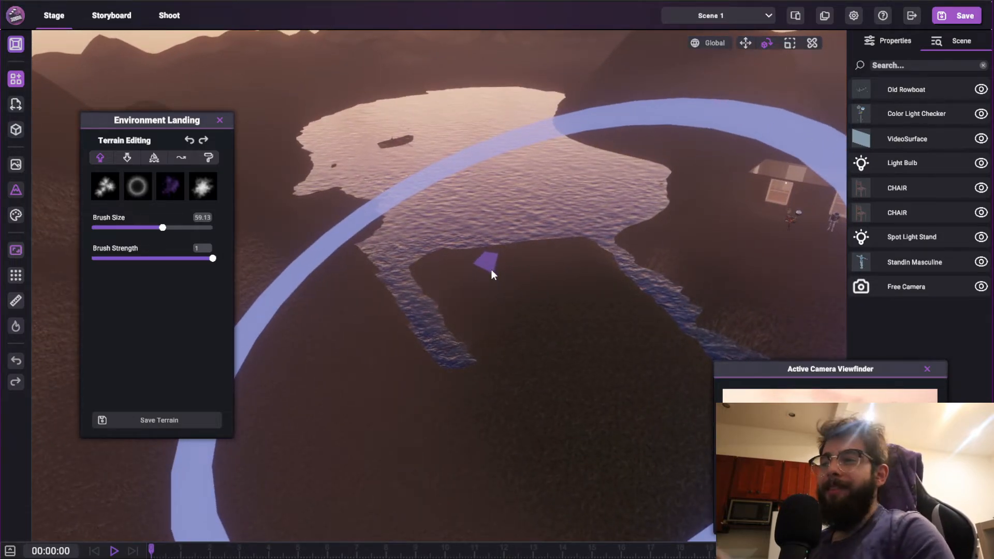
{"action": "mouse_move", "coordinate": [464, 252]}
{"action": "right_mouse_down"}
{"action": "mouse_move", "coordinate": [437, 243]}
{"action": "mouse_move", "coordinate": [448, 231]}
{"action": "right_mouse_up"}
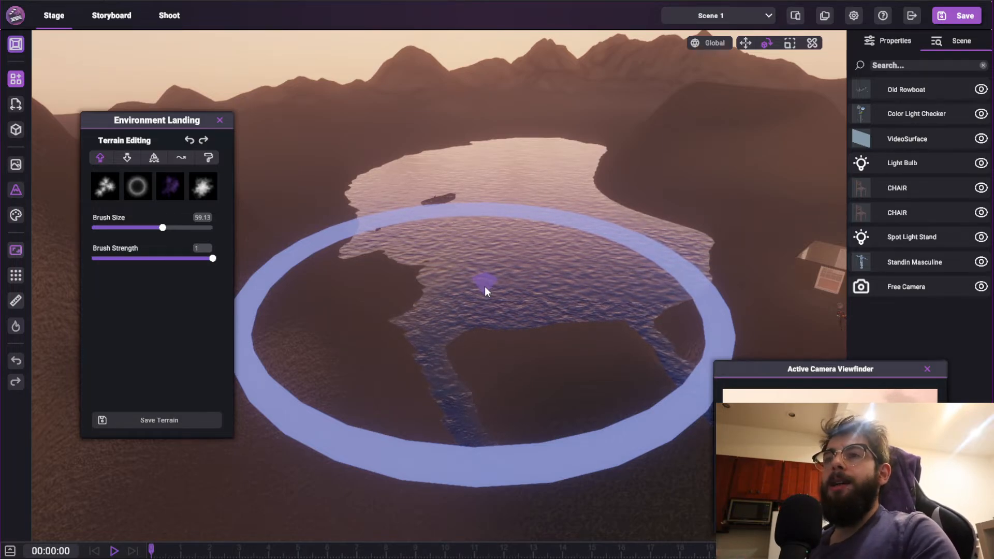
Raise a taller peak in the mountain range behind the lake at brush size 59.13 and strength 1.
{"action": "key", "text": "w"}
{"action": "mouse_move", "coordinate": [590, 196]}
{"action": "right_mouse_down"}
{"action": "mouse_move", "coordinate": [673, 180]}
{"action": "mouse_move", "coordinate": [620, 148]}
{"action": "mouse_move", "coordinate": [564, 161]}
{"action": "mouse_move", "coordinate": [467, 154]}
{"action": "right_mouse_up"}
{"action": "key", "text": "s"}
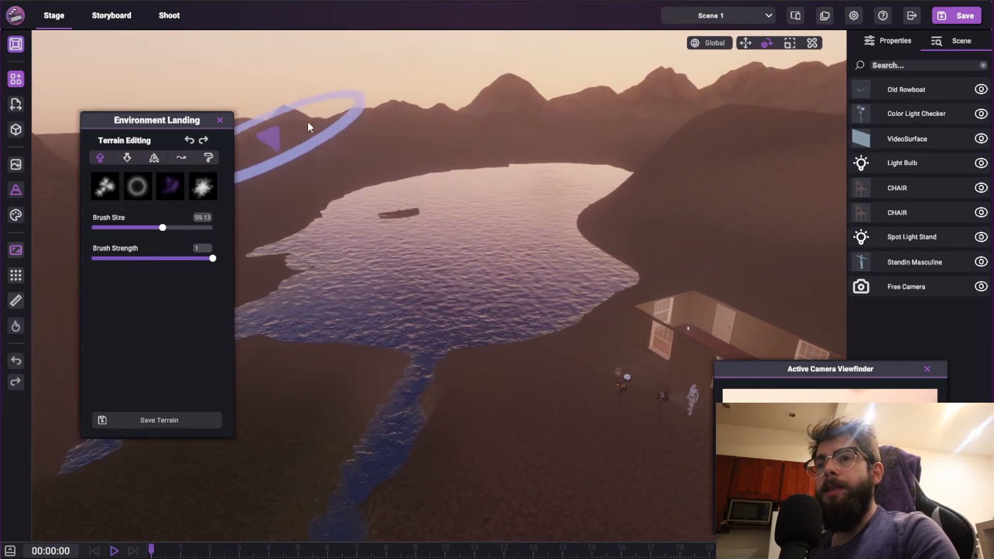
{"action": "left_click", "coordinate": [527, 91]}
{"action": "right_click_drag", "start_coordinate": [575, 102], "coordinate": [598, 116]}
{"action": "key", "text": "e"}
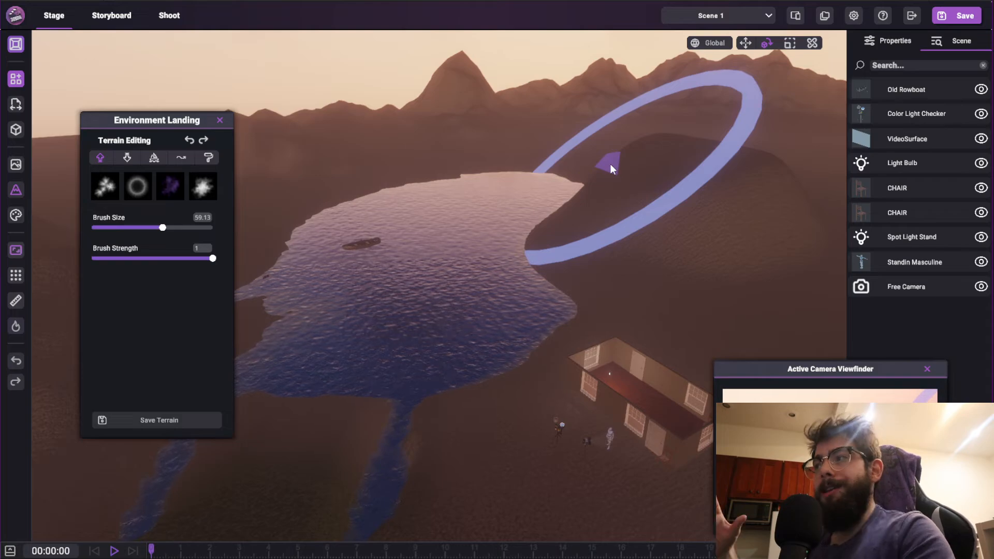
Examine the sculpted mountains, the lake with its channels and the building from different sides.
{"action": "right_click_drag", "start_coordinate": [552, 155], "coordinate": [225, 170]}
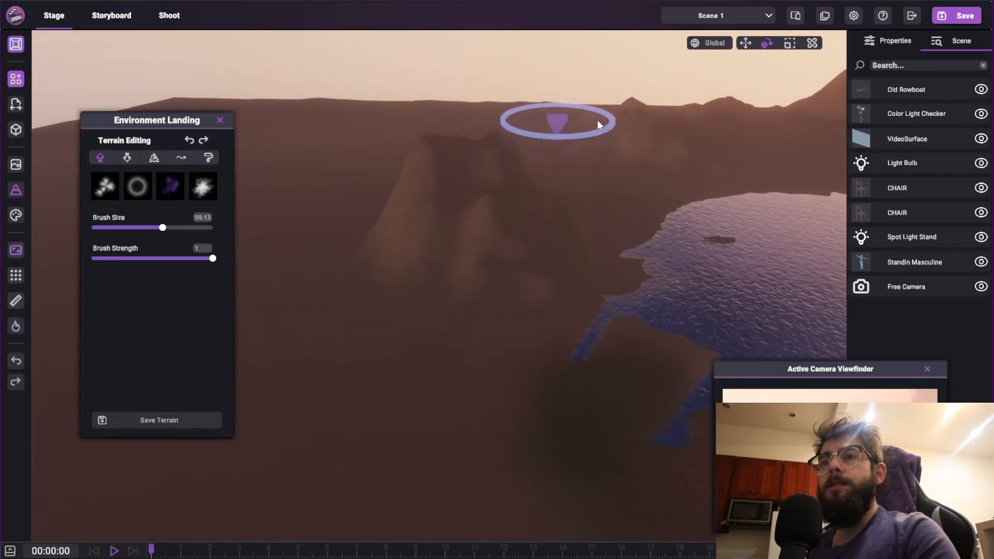
{"action": "right_click_drag", "start_coordinate": [247, 203], "coordinate": [983, 167]}
{"action": "mouse_move", "coordinate": [585, 182]}
{"action": "right_mouse_down"}
{"action": "mouse_move", "coordinate": [676, 188]}
{"action": "mouse_move", "coordinate": [625, 191]}
{"action": "mouse_move", "coordinate": [663, 161]}
{"action": "mouse_move", "coordinate": [723, 149]}
{"action": "mouse_move", "coordinate": [553, 160]}
{"action": "mouse_move", "coordinate": [663, 137]}
{"action": "mouse_move", "coordinate": [601, 141]}
{"action": "right_mouse_up"}
{"action": "key", "text": "w"}
{"action": "key", "text": "w"}
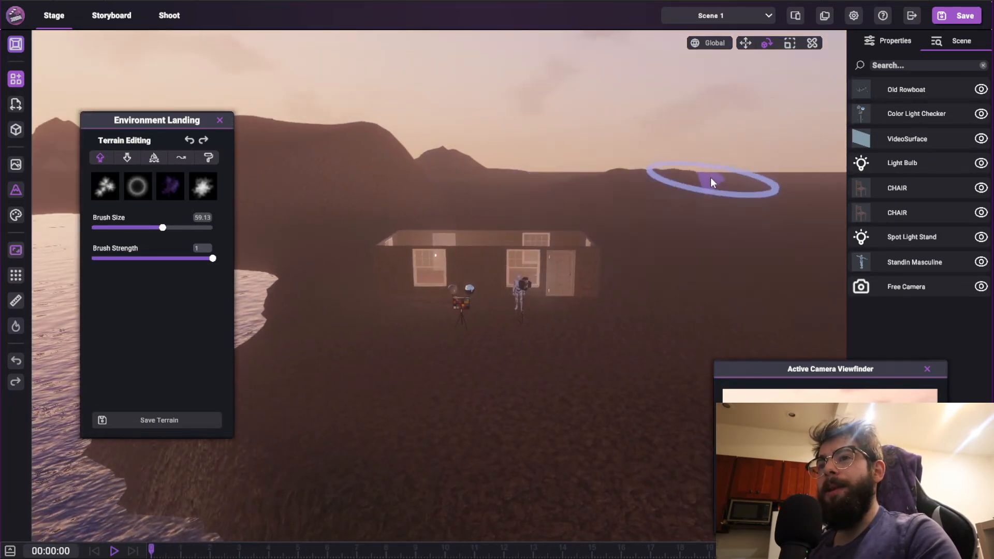
{"action": "mouse_move", "coordinate": [711, 177]}
{"action": "right_mouse_down"}
{"action": "mouse_move", "coordinate": [448, 160]}
{"action": "mouse_move", "coordinate": [490, 285]}
{"action": "mouse_move", "coordinate": [393, 292]}
{"action": "right_mouse_up"}
{"action": "key", "text": "s"}
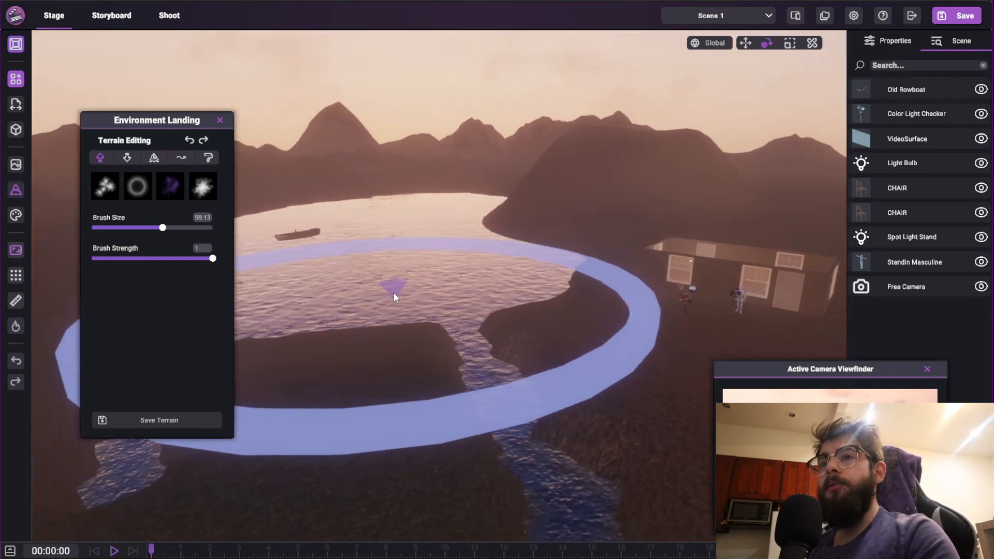
{"action": "right_click_drag", "start_coordinate": [466, 271], "coordinate": [448, 273]}
{"action": "key", "text": "d"}
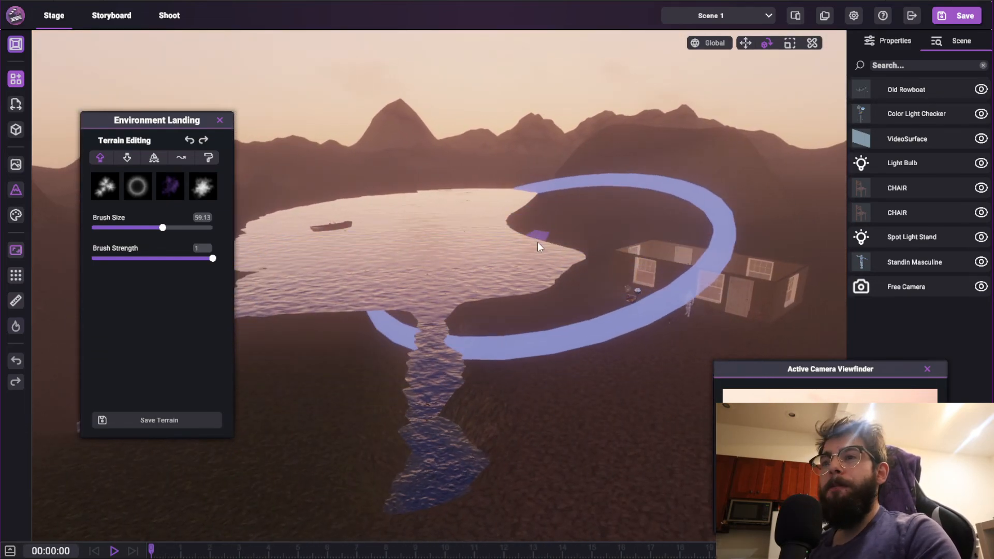